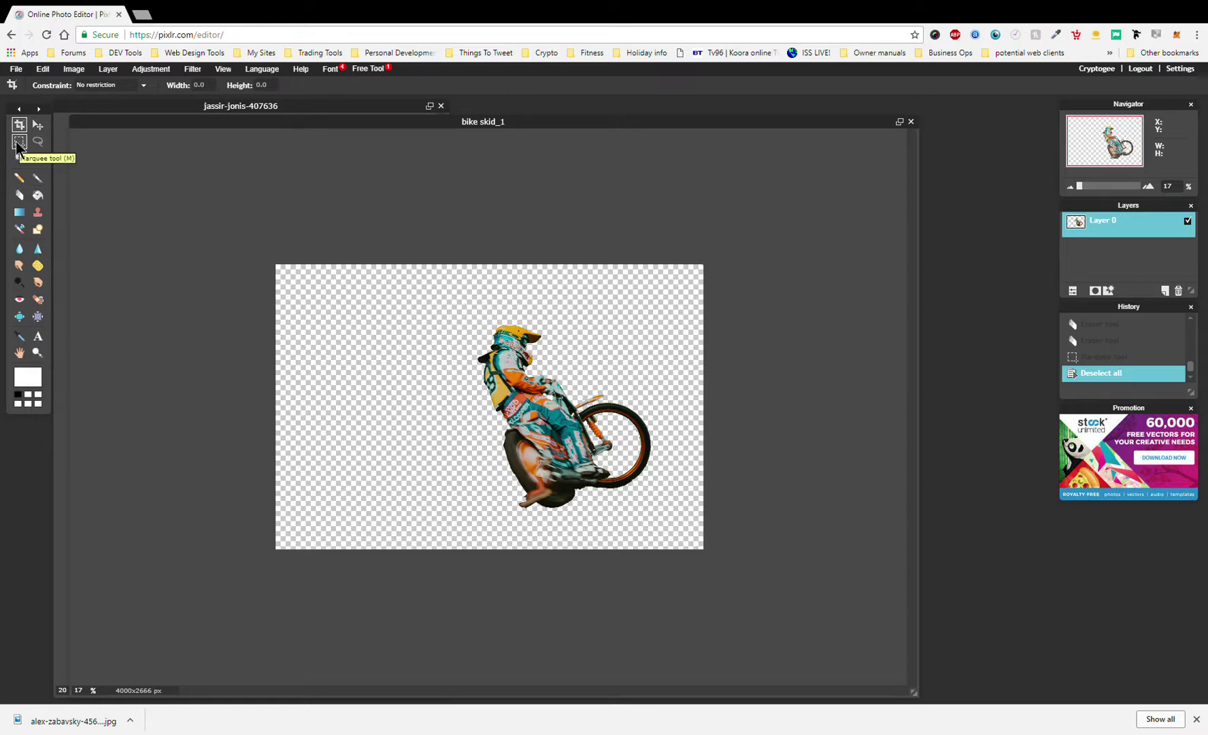
# - Select the motorcycle rider with a rectangular marquee and cut it from Layer 0
pyautogui.click(18, 144)
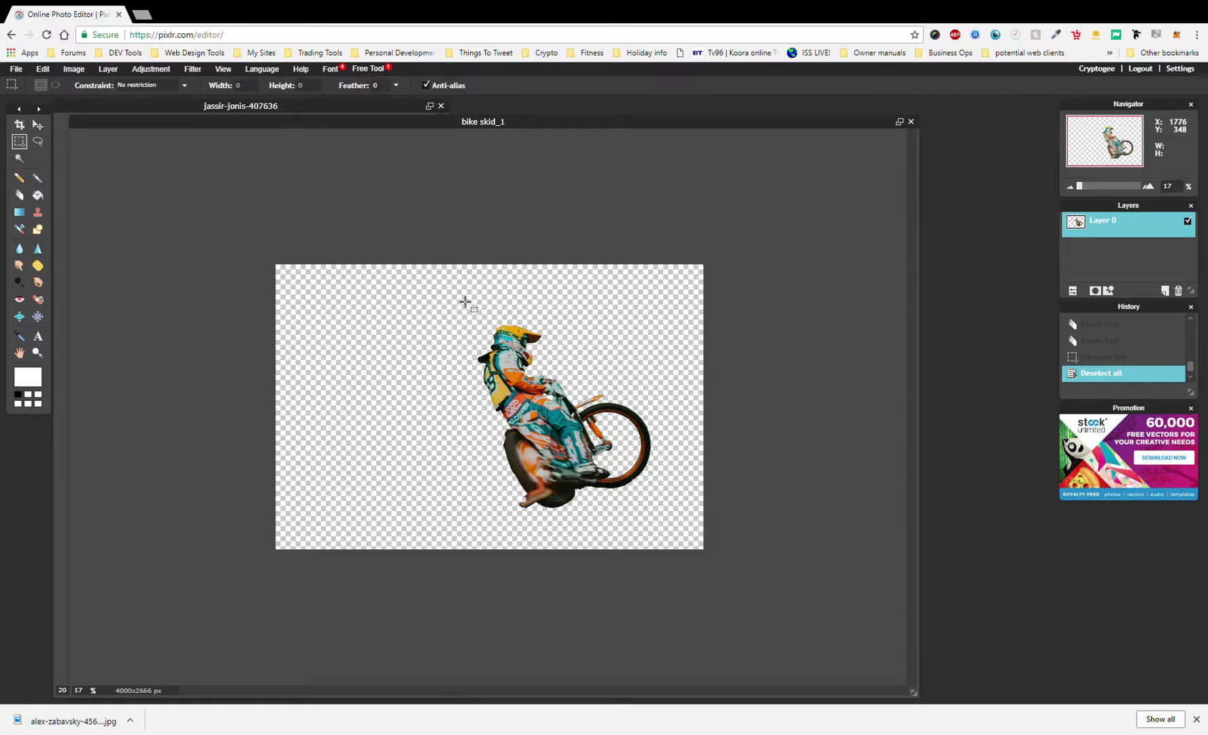
pyautogui.moveTo(465, 301); pyautogui.dragTo(675, 528)
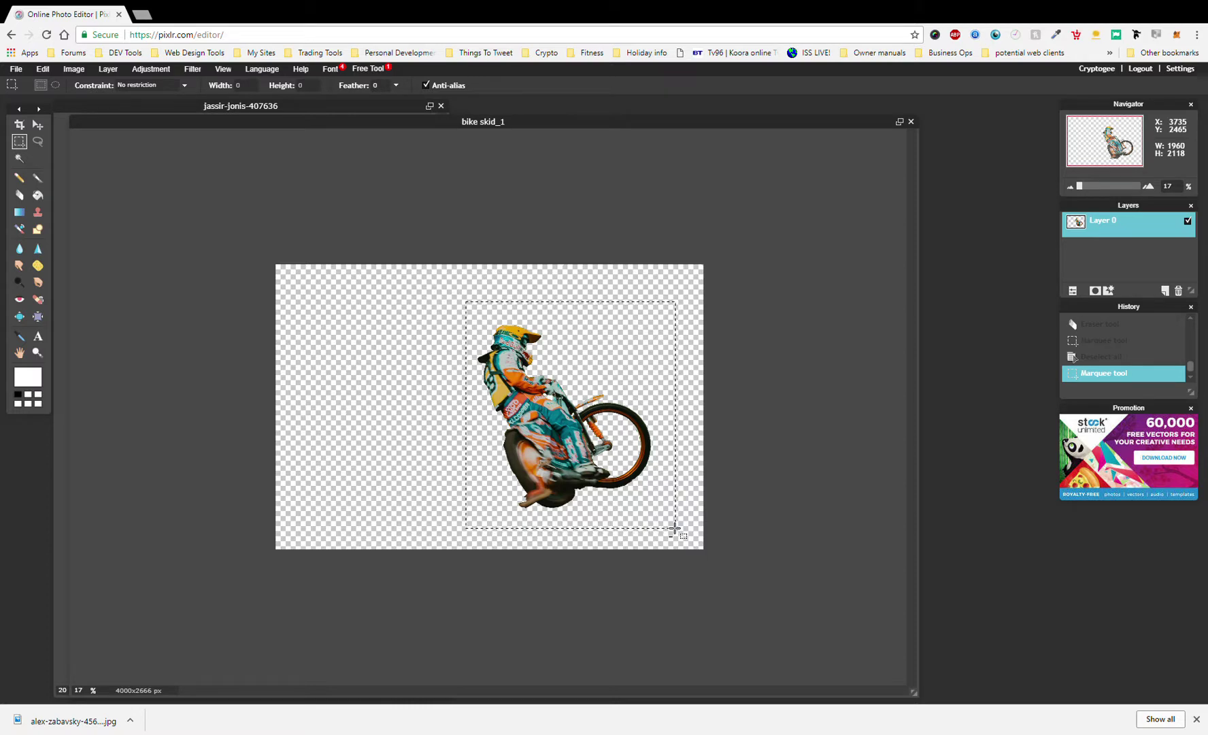
pyautogui.hotkey('ctrl', 'x')
pyautogui.hotkey('ctrl', 'x')
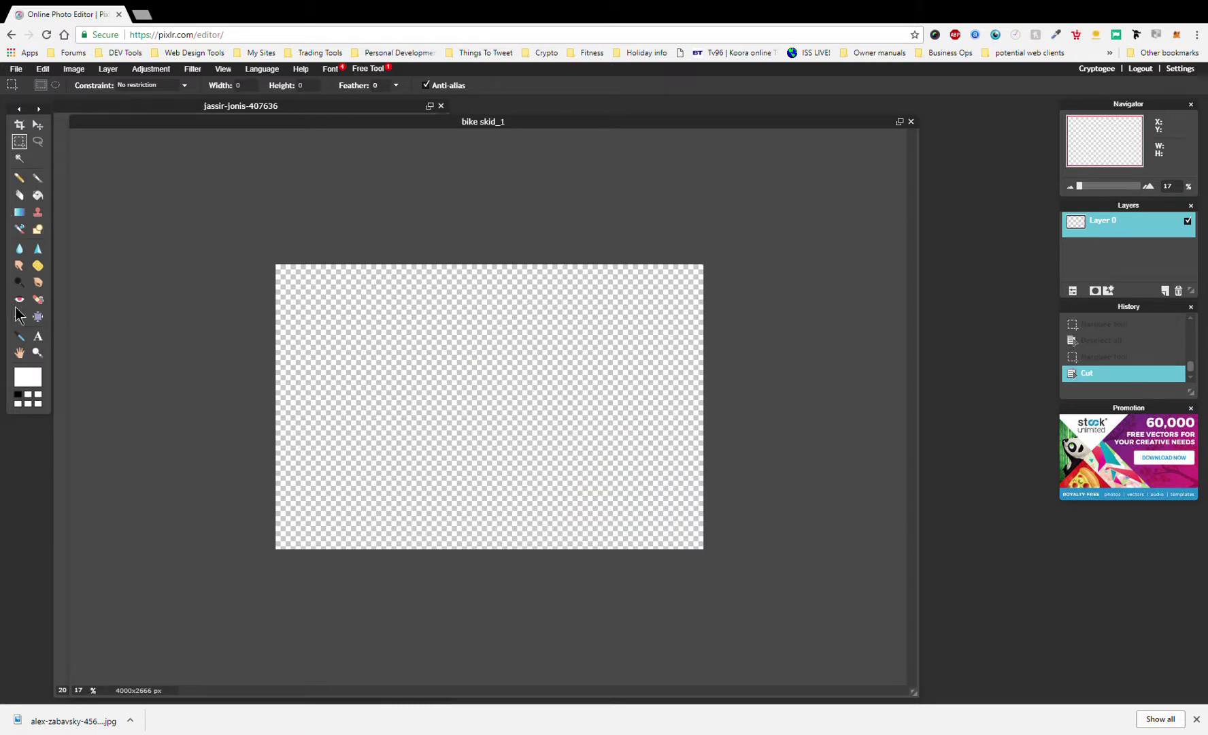
# - Fill the emptied Layer 0 with white using the Paint bucket and paste the rider as a new layer
pyautogui.click(38, 195)
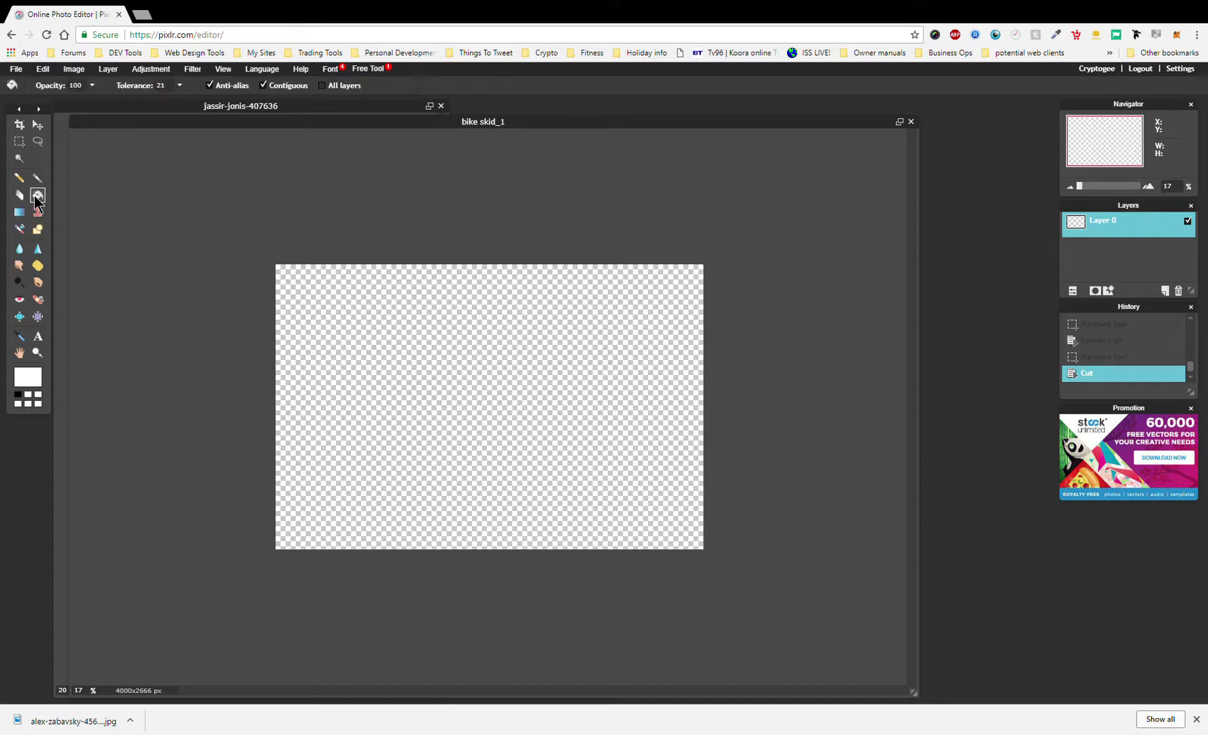
pyautogui.click(424, 328)
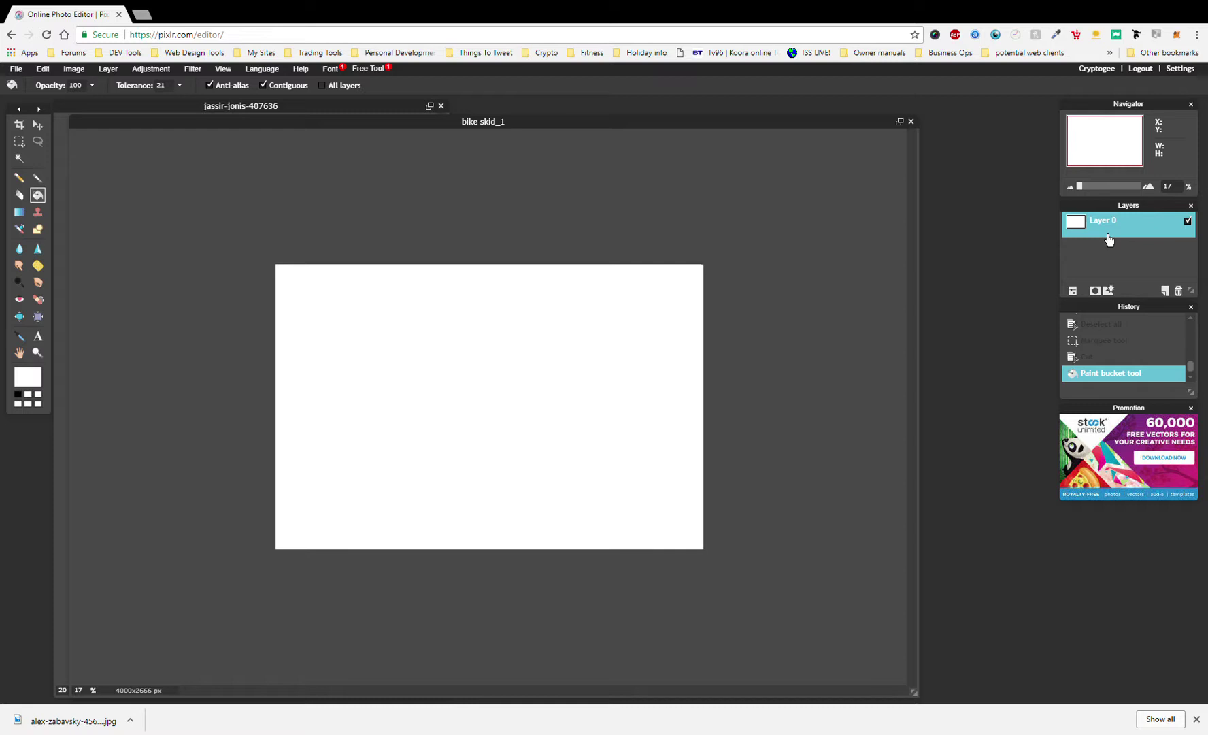
pyautogui.press('alt')
pyautogui.hotkey('ctrl', 'v')
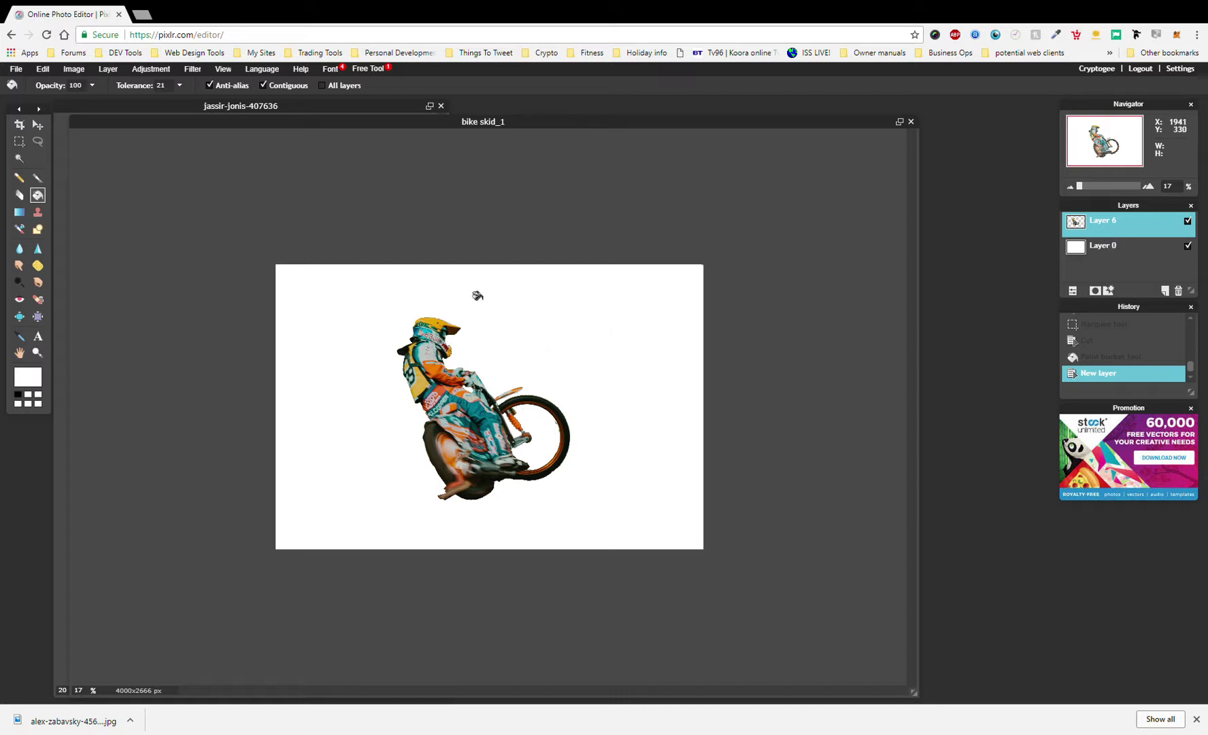
# - Scale the pasted rider down to a bit over half its size with Free transform, move it right of the canvas centre and apply
pyautogui.click(42, 71)
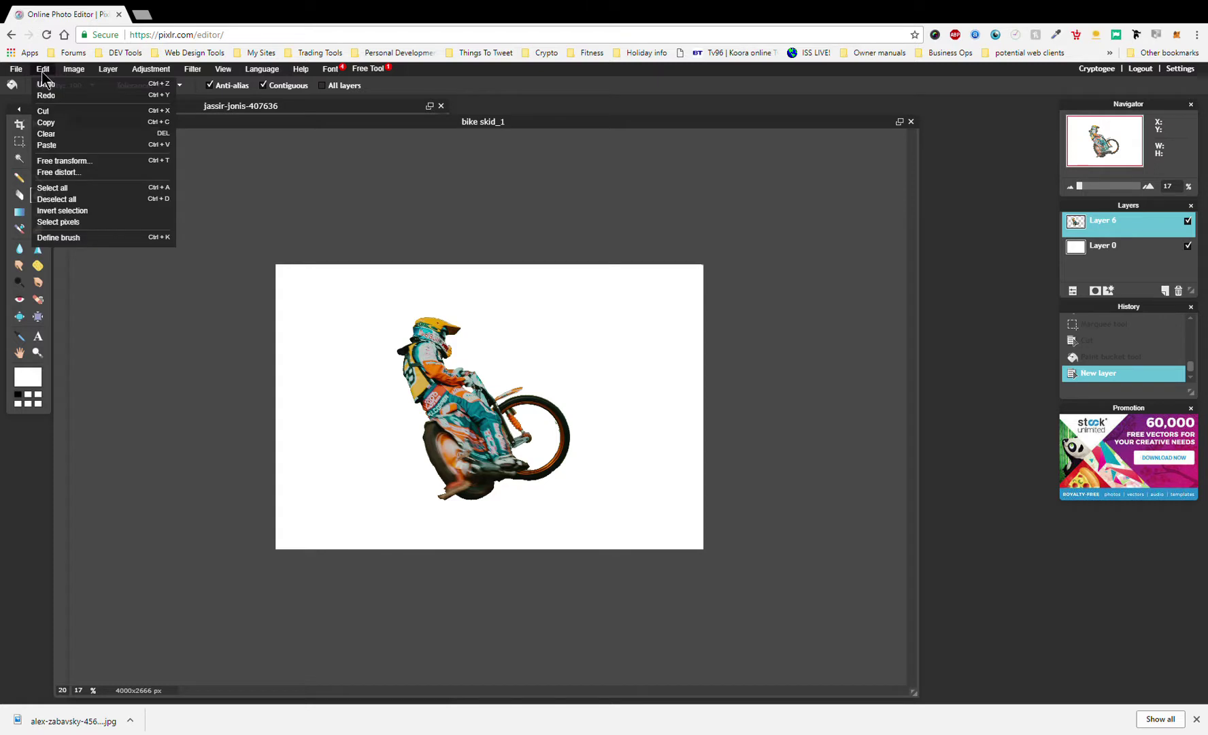
pyautogui.click(71, 167)
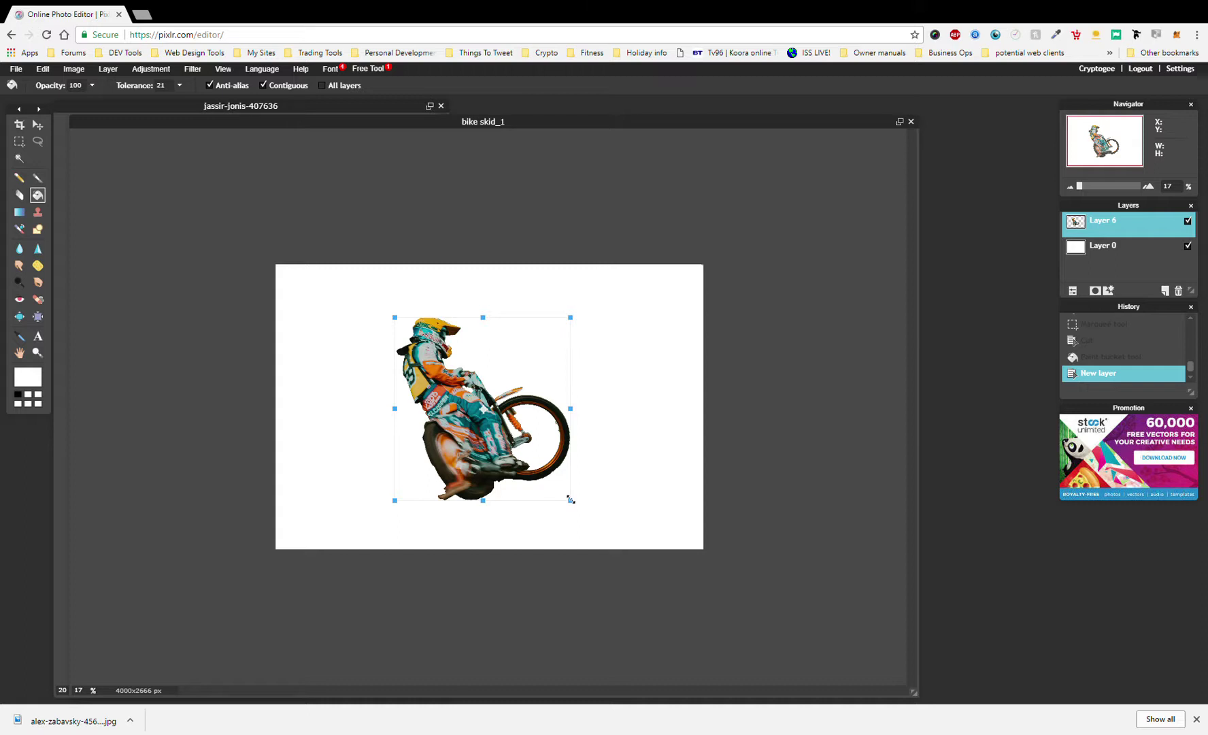
pyautogui.moveTo(570, 500); pyautogui.dragTo(539, 461)
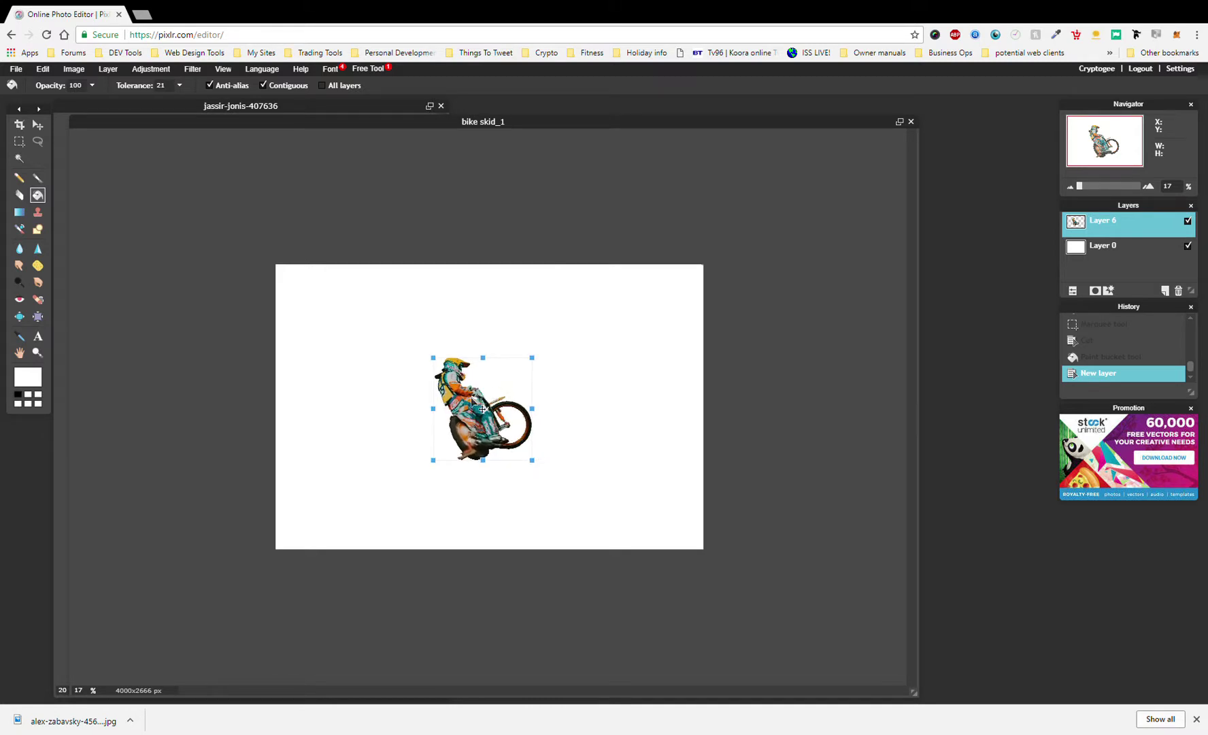
pyautogui.moveTo(476, 407); pyautogui.dragTo(568, 408)
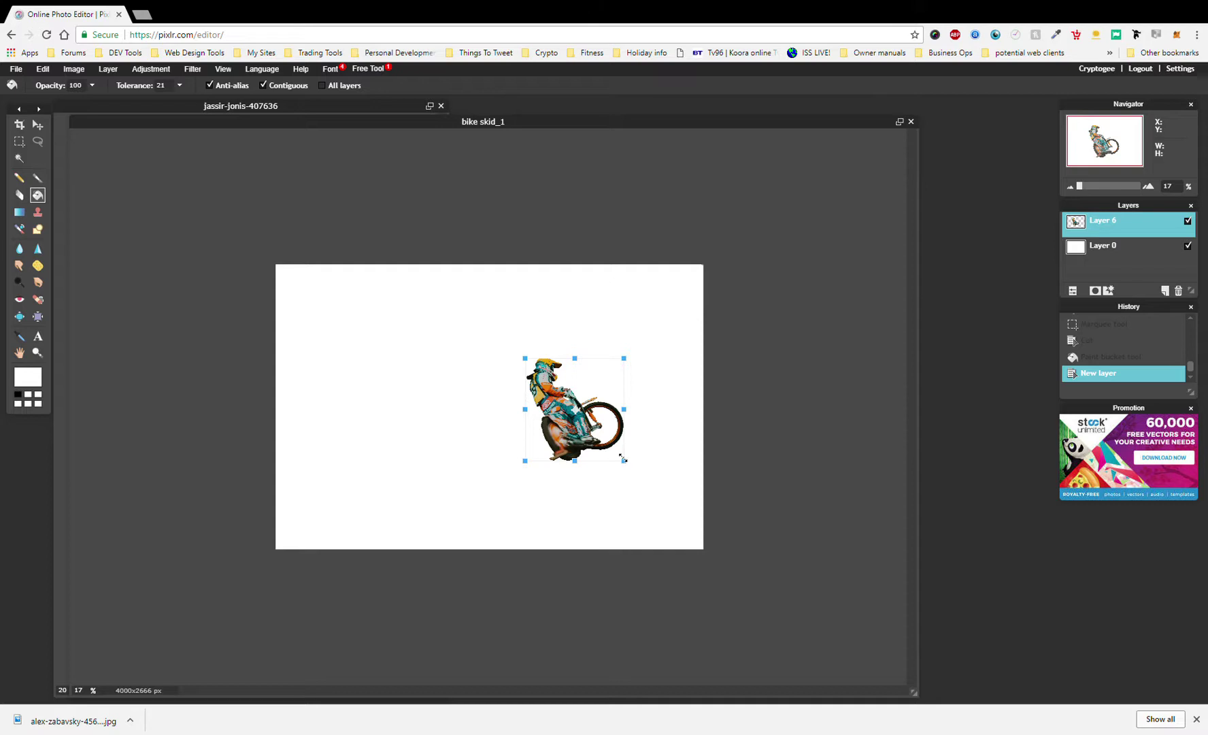
pyautogui.moveTo(622, 457); pyautogui.dragTo(622, 461)
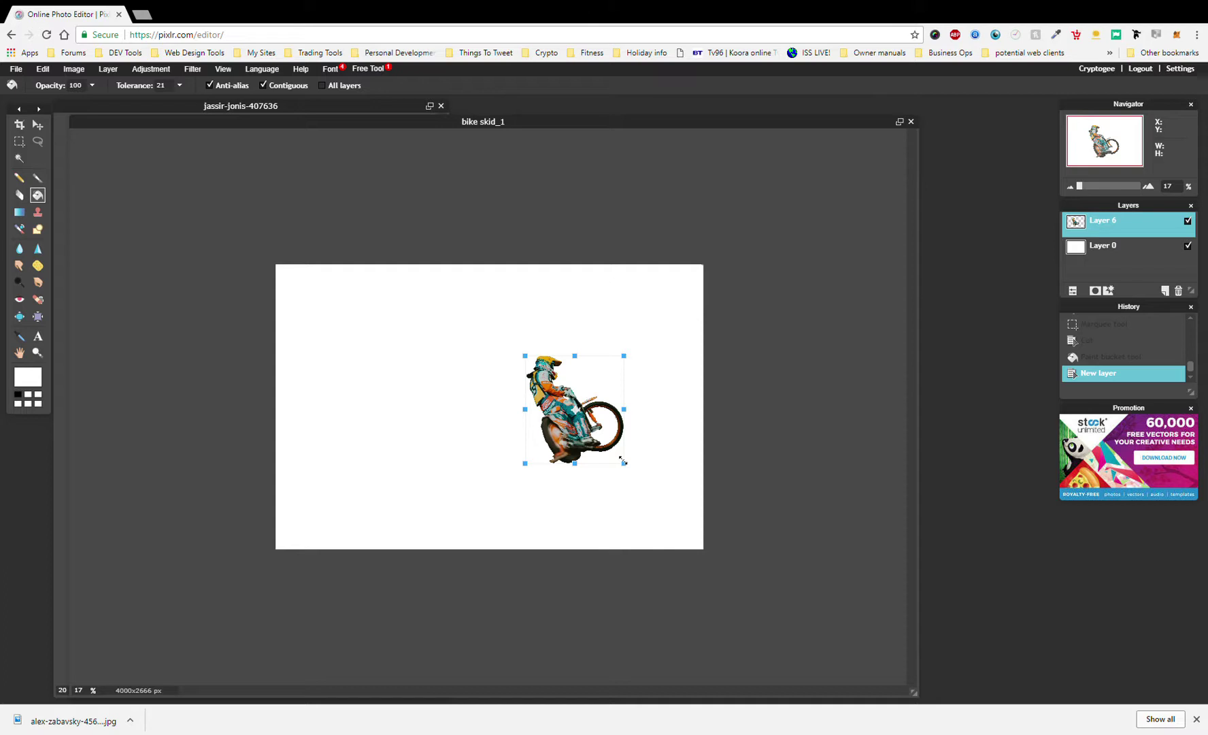
pyautogui.moveTo(621, 461); pyautogui.dragTo(626, 466)
pyautogui.moveTo(574, 412); pyautogui.dragTo(591, 413)
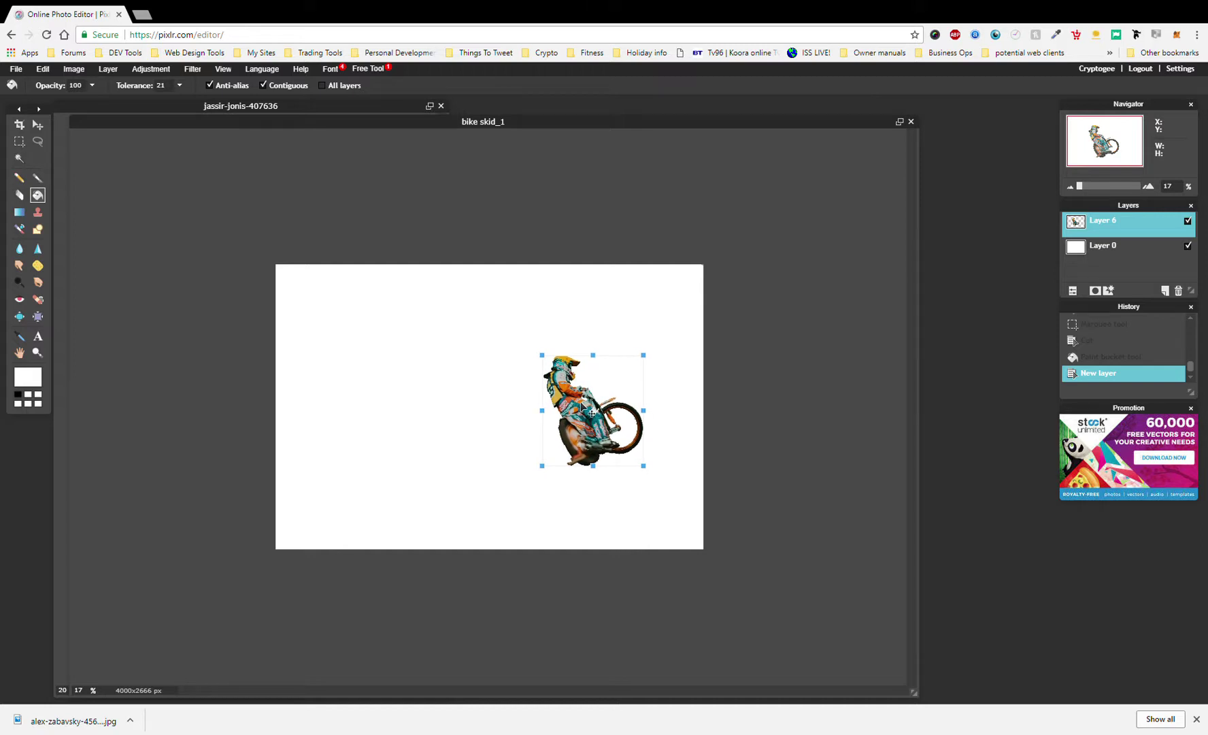
pyautogui.moveTo(581, 405); pyautogui.dragTo(564, 404)
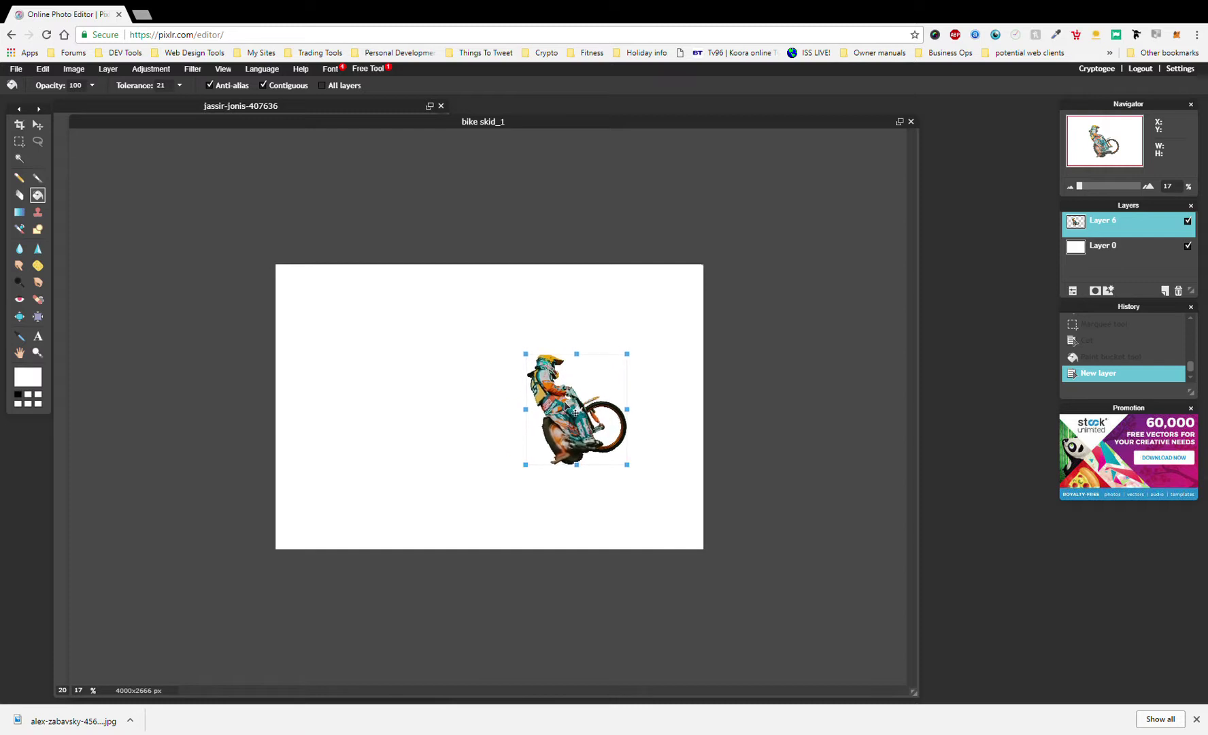
pyautogui.click(794, 393)
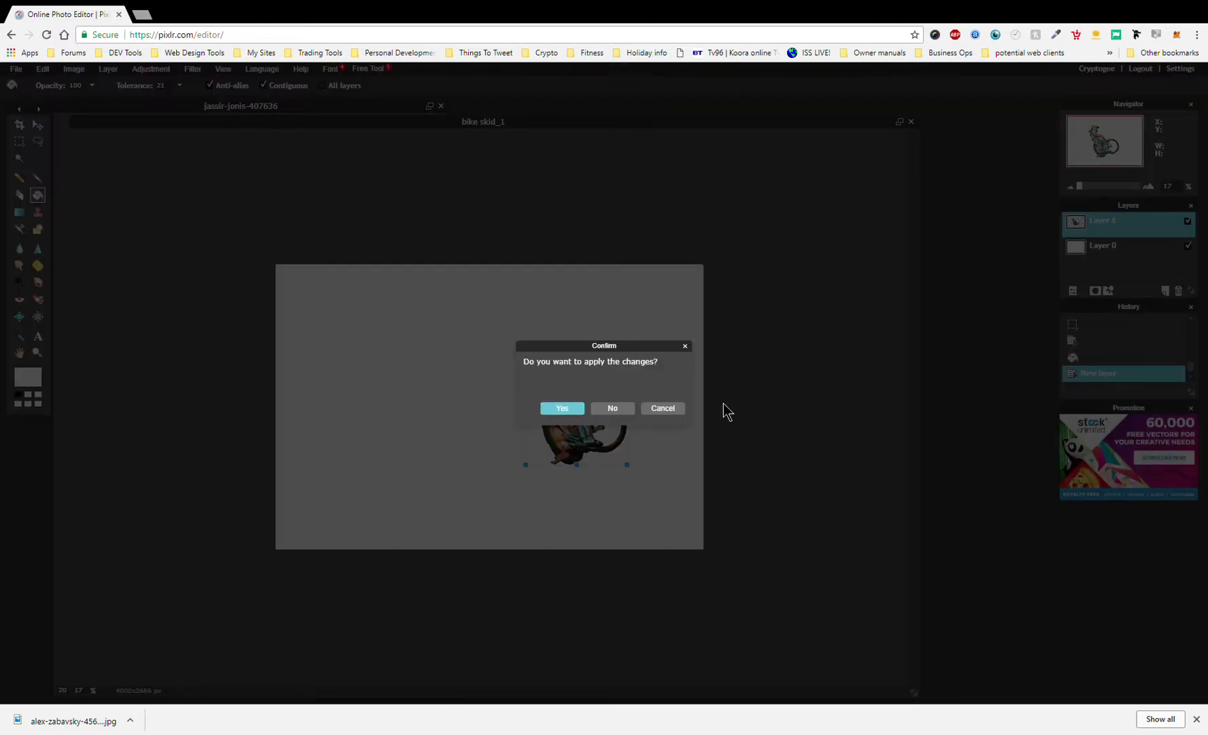
pyautogui.click(569, 408)
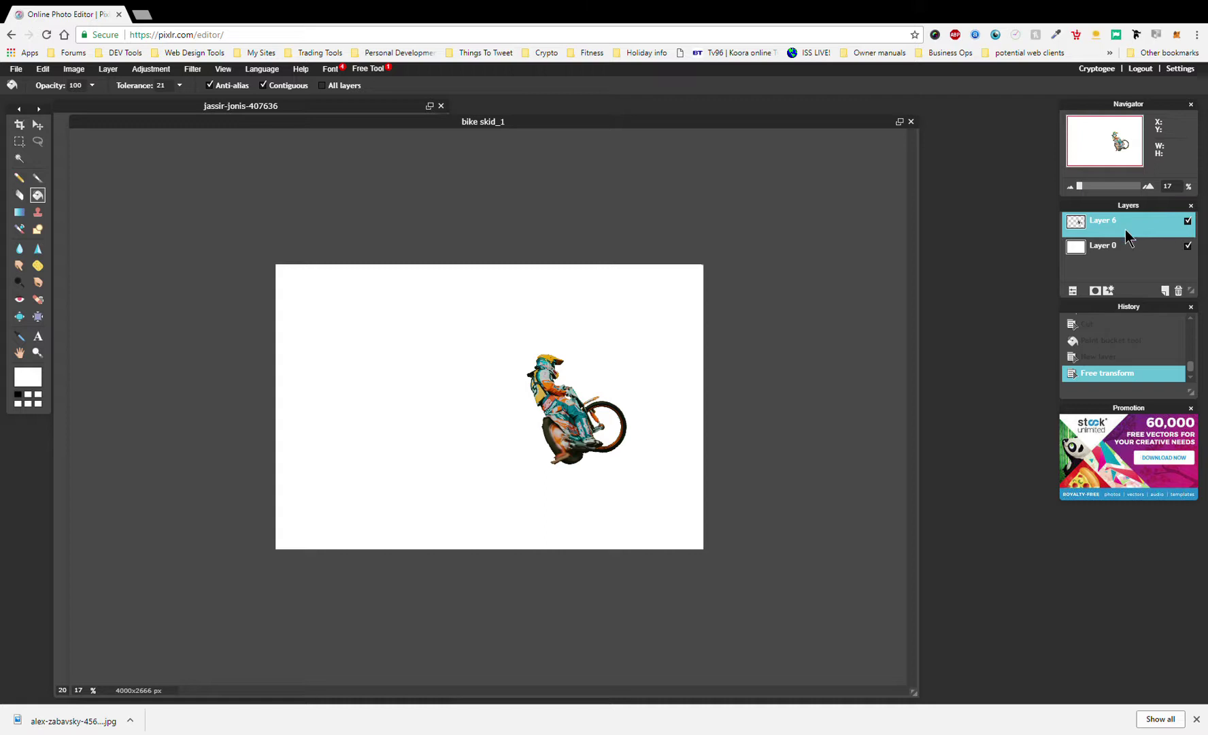
# - Duplicate the rider layer twice and rename the lower of the two copies Stretch Layer
pyautogui.hotkey('ctrl', 'j')
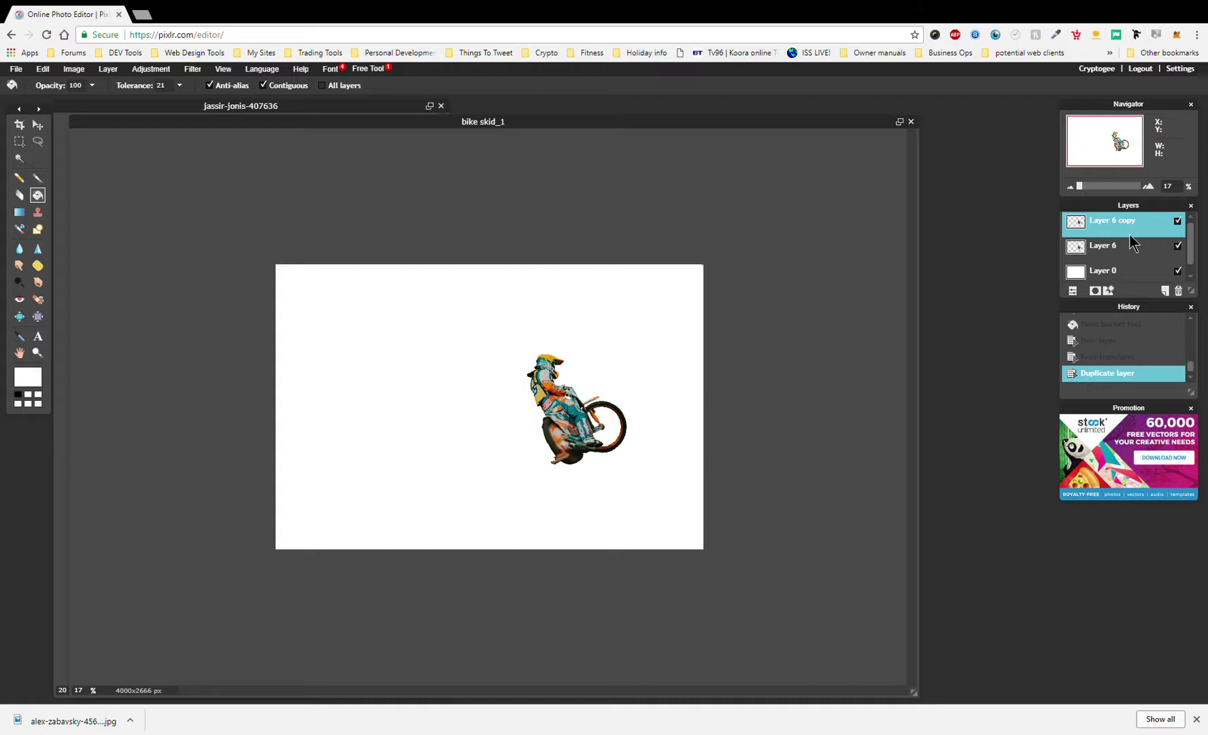
pyautogui.hotkey('ctrl', 'j')
pyautogui.click(1133, 246)
pyautogui.doubleClick(1135, 255)
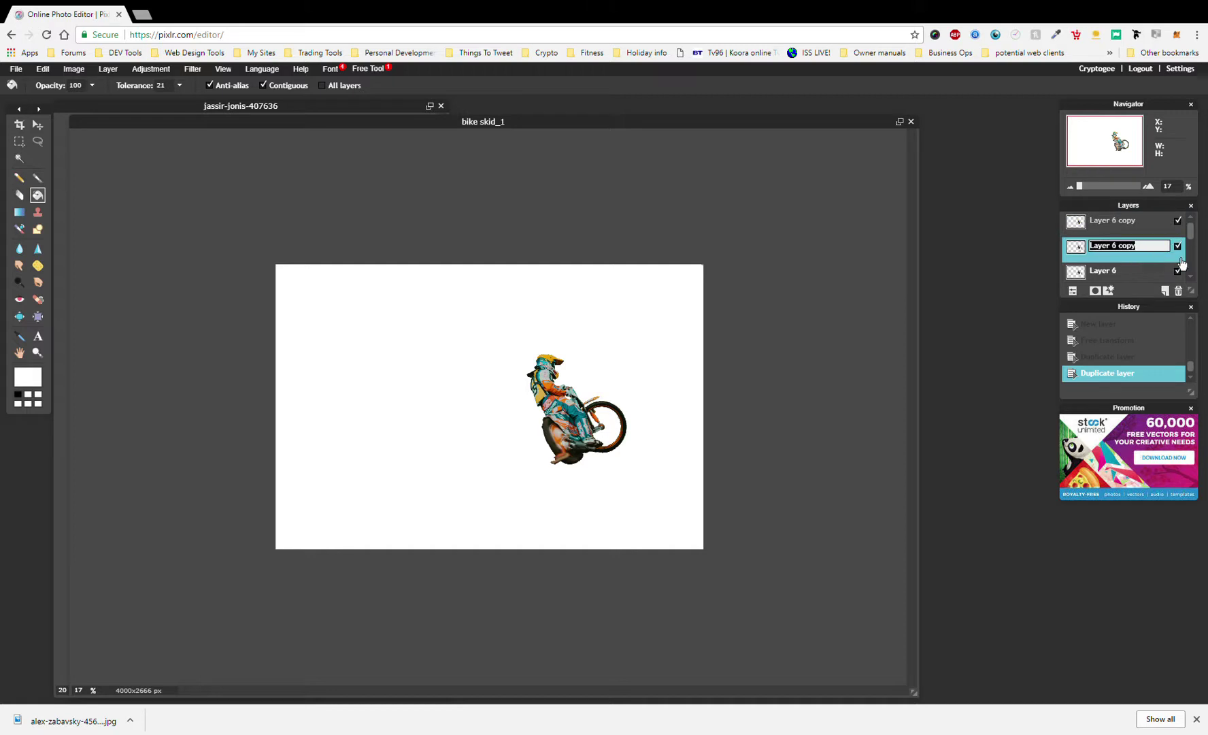
pyautogui.press('End')
pyautogui.press('BackSpace')
pyautogui.press('BackSpace')
pyautogui.press('BackSpace')
pyautogui.press('BackSpace')
pyautogui.press('BackSpace')
pyautogui.press('BackSpace')
pyautogui.write('Stretch')
# - Rename the uppermost rider copy Layer top and the original rider layer Layer bottom, leaving Stretch Layer selected
pyautogui.doubleClick(1124, 232)
pyautogui.click(1118, 224)
pyautogui.moveTo(1117, 223); pyautogui.dragTo(1140, 235)
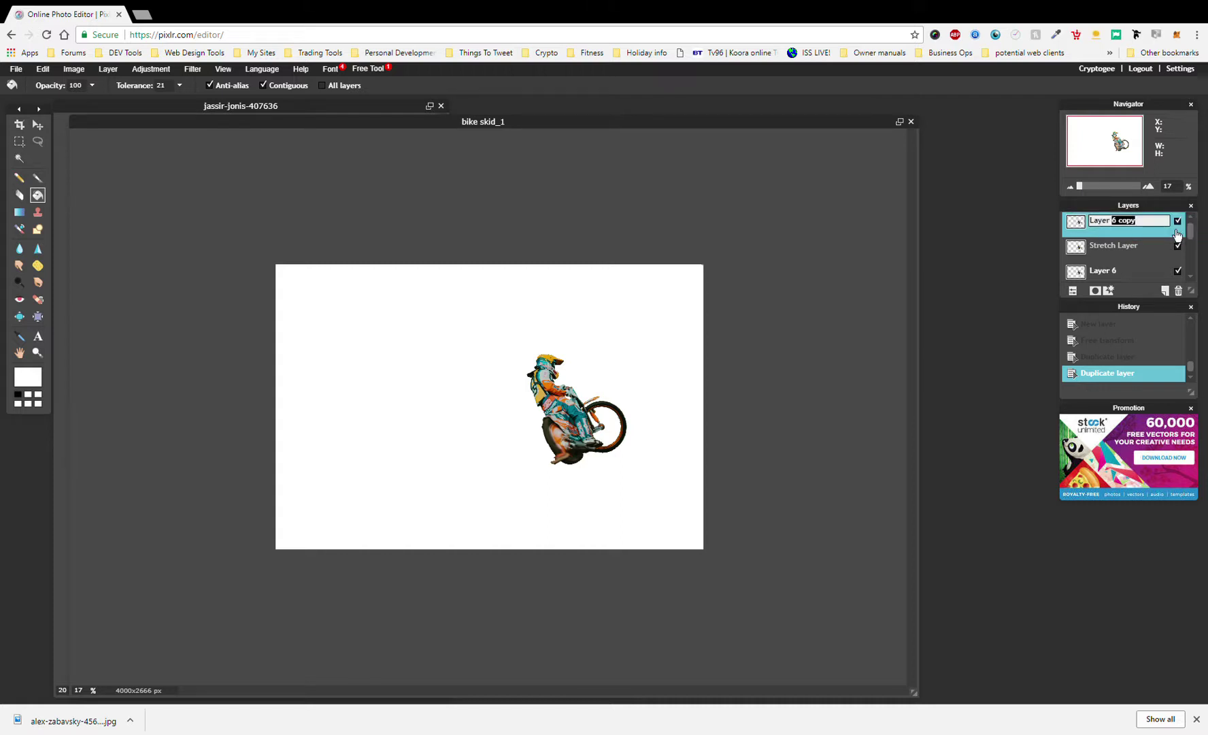
pyautogui.write('top')
pyautogui.doubleClick(1103, 278)
pyautogui.click(1113, 273)
pyautogui.doubleClick(1119, 275)
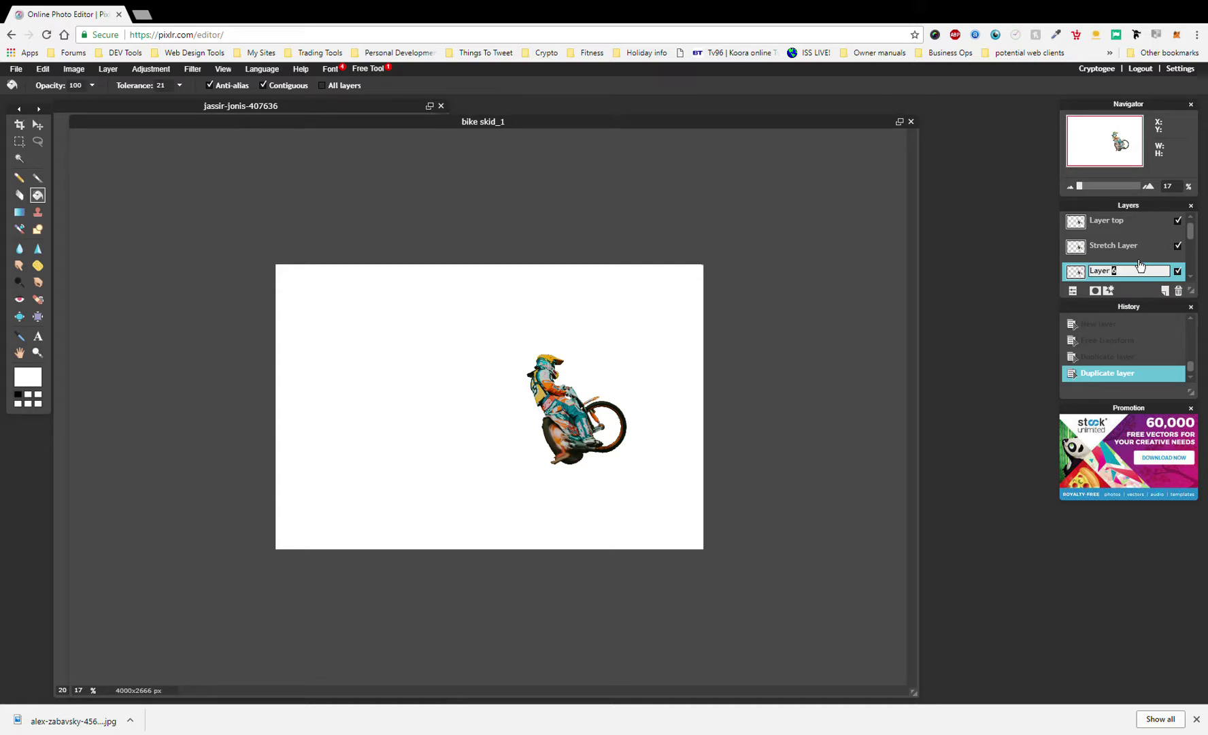
pyautogui.write('bottom')
pyautogui.click(1117, 255)
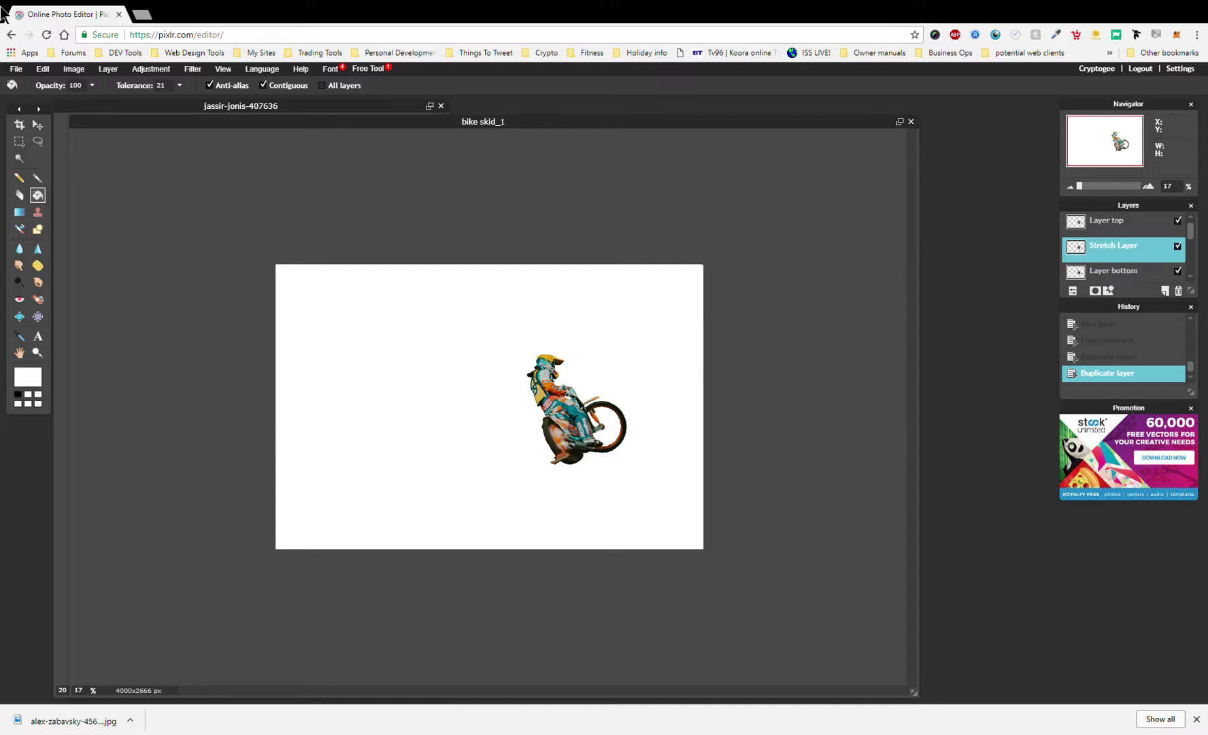
pyautogui.click(35, 69)
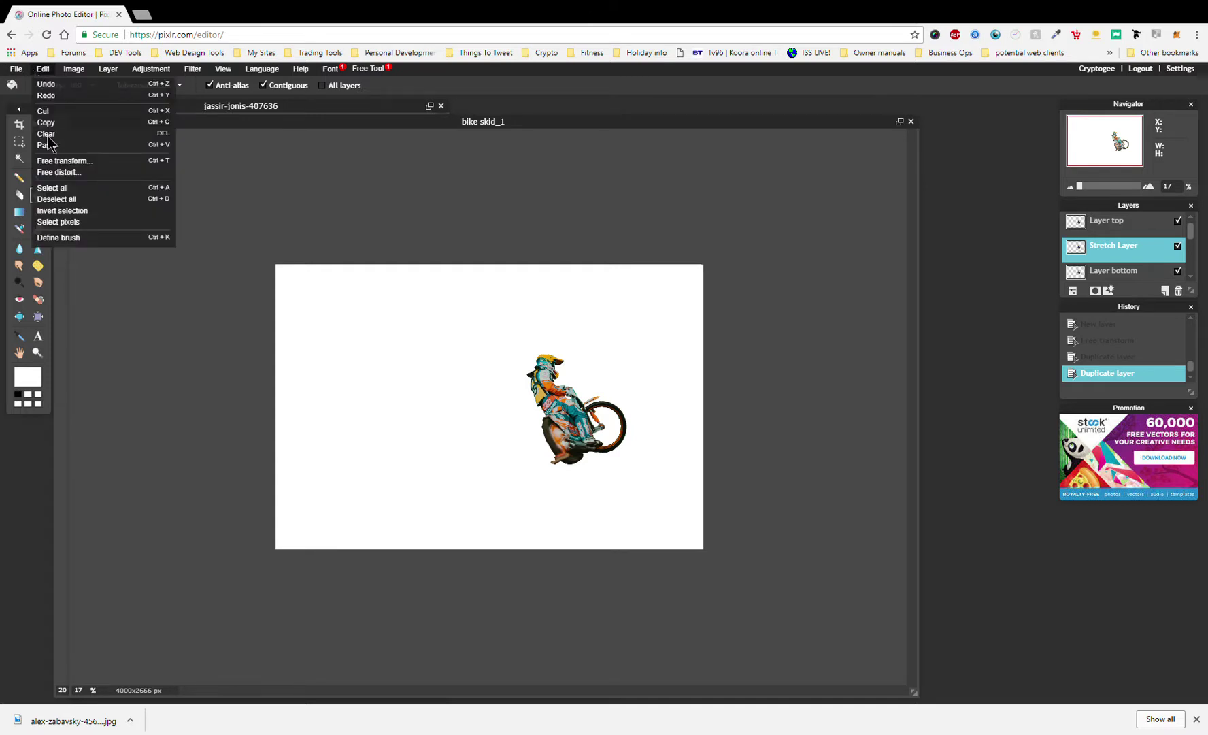
pyautogui.click(57, 161)
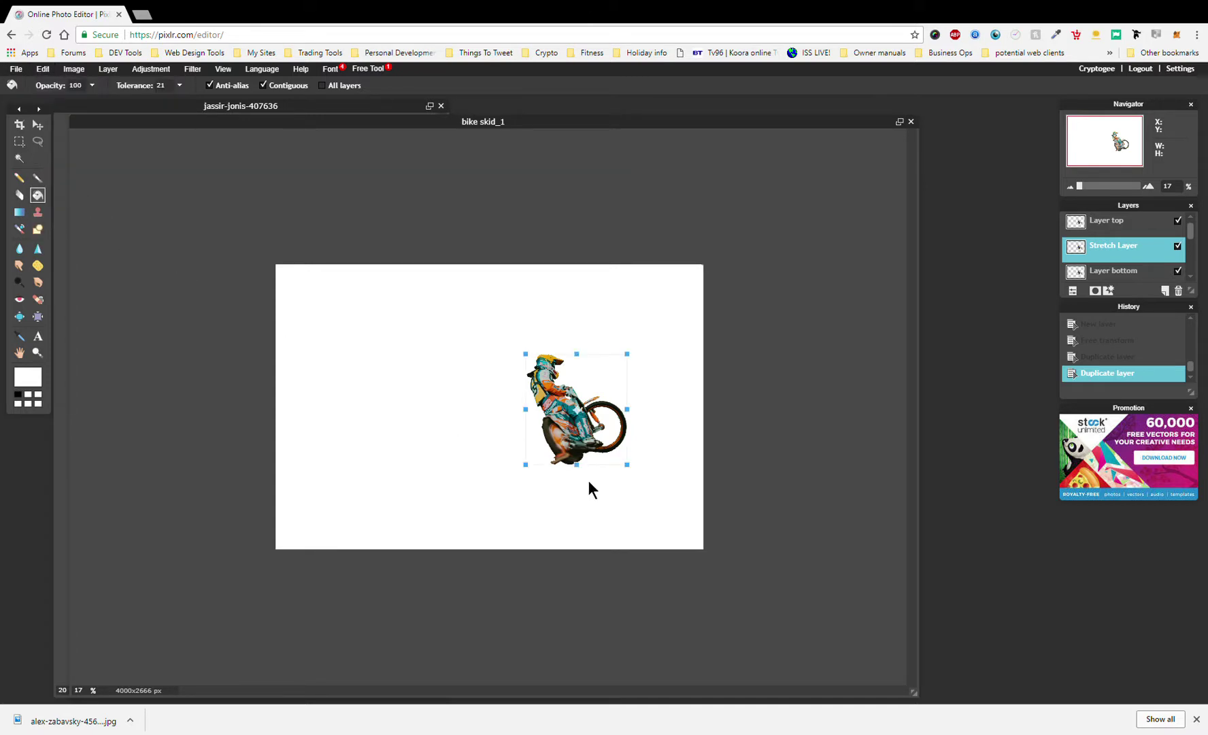
pyautogui.moveTo(526, 407); pyautogui.dragTo(482, 407)
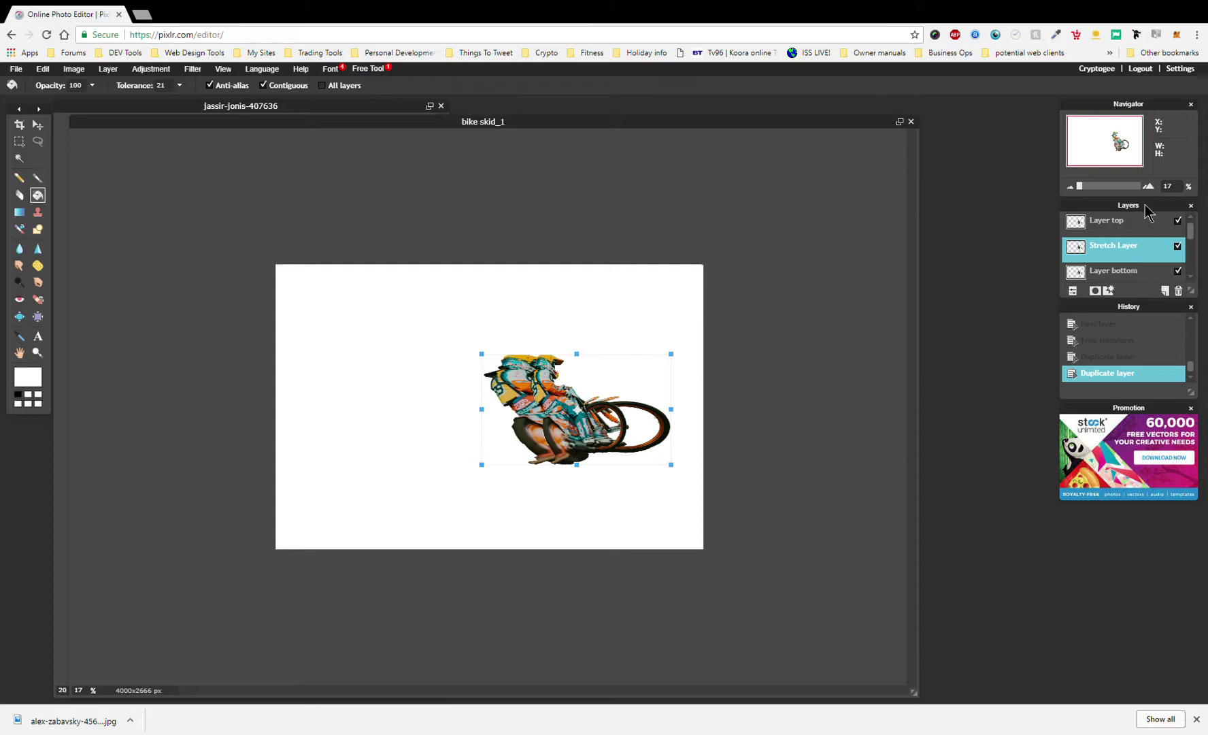
pyautogui.click(1178, 228)
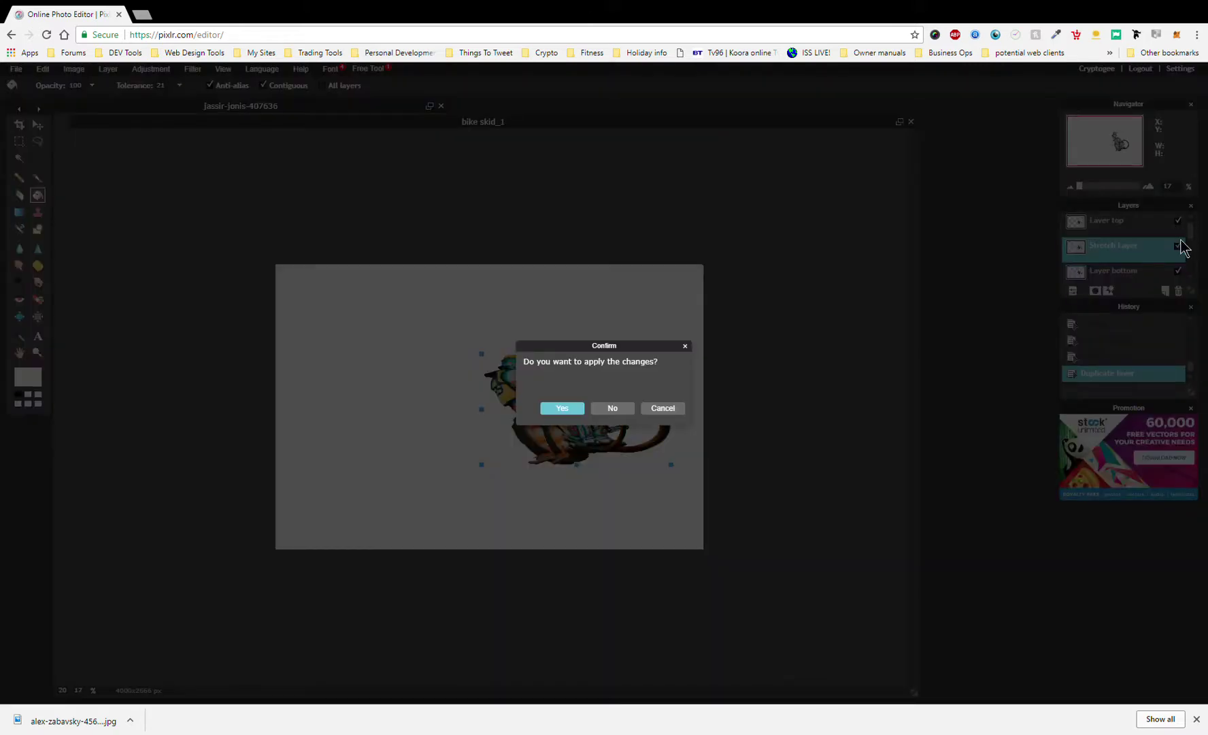
pyautogui.click(609, 410)
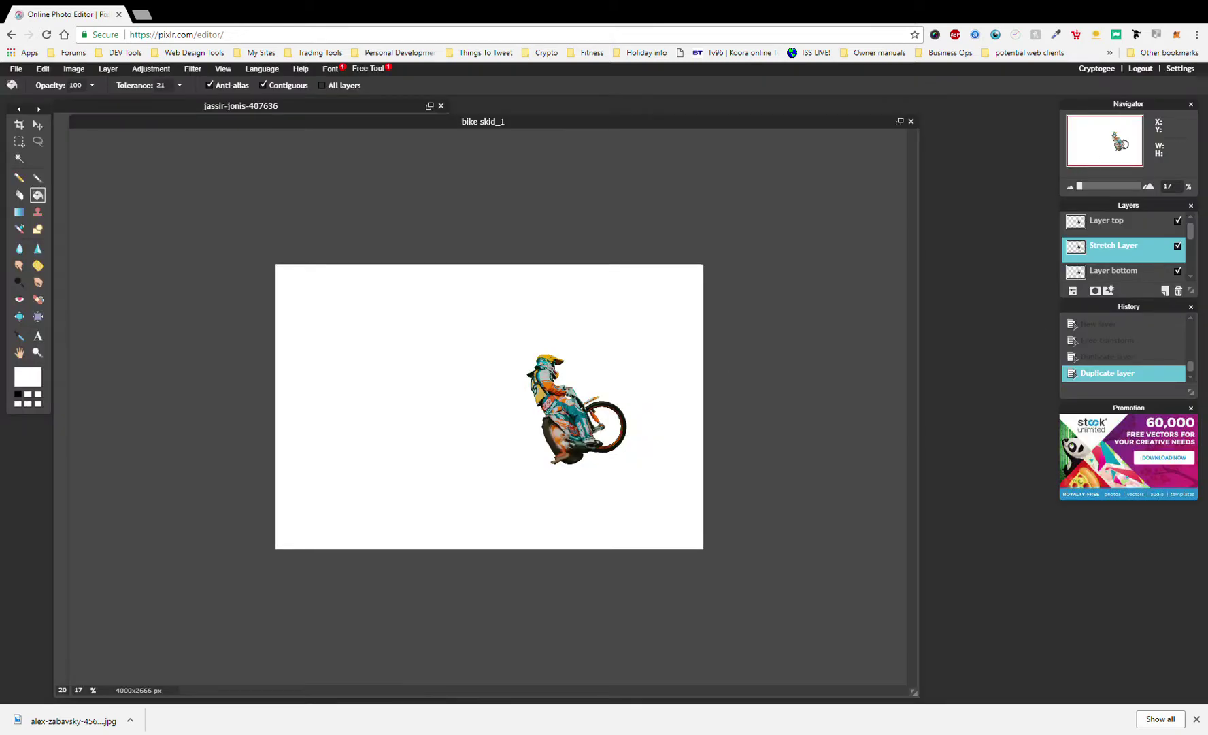
# - Hide Layer top and Layer bottom, and use Free transform to stretch Stretch Layer horizontally from near the canvas's left edge past its right edge
pyautogui.click(1177, 220)
pyautogui.click(41, 68)
pyautogui.click(71, 159)
pyautogui.moveTo(524, 407); pyautogui.dragTo(316, 410)
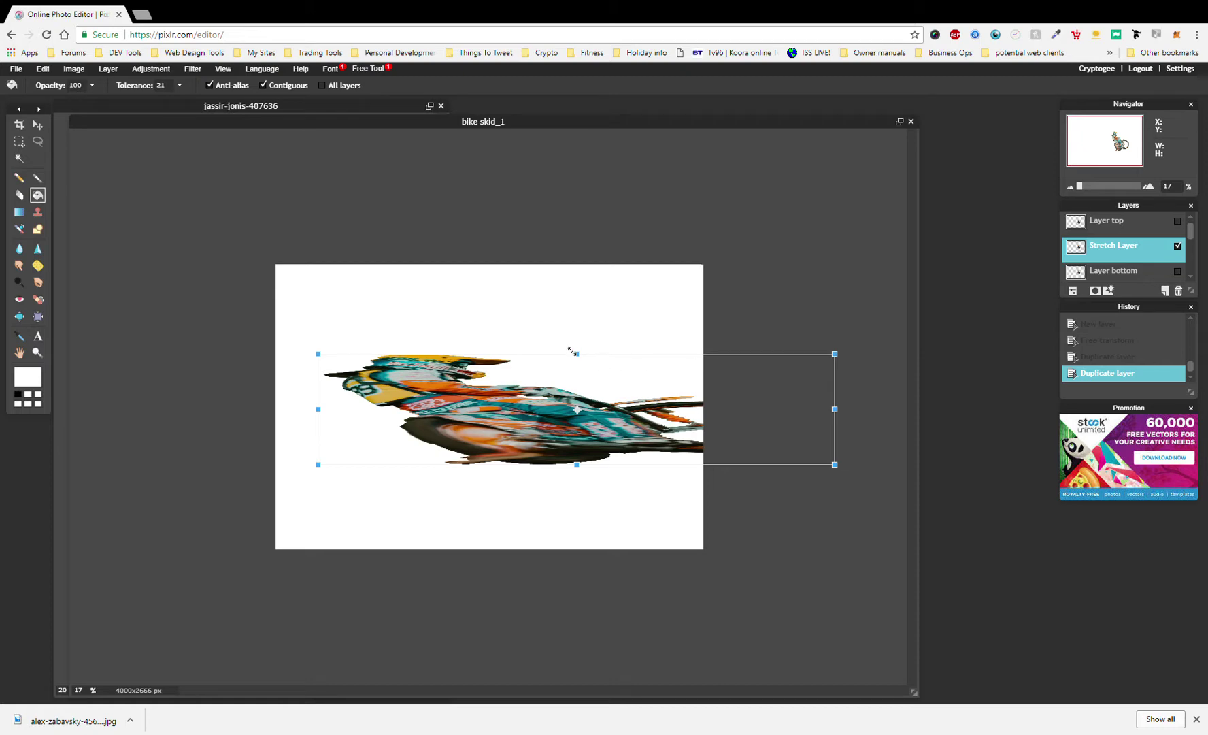
pyautogui.moveTo(548, 427); pyautogui.dragTo(601, 434)
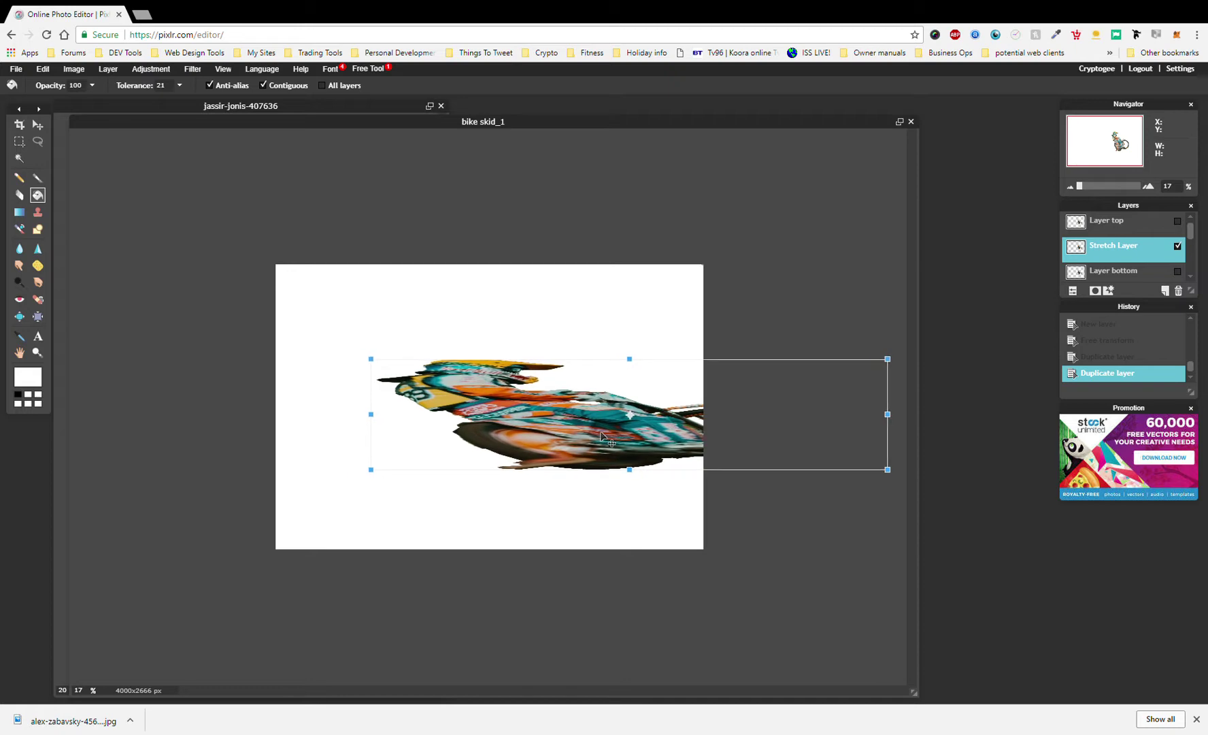
pyautogui.moveTo(602, 434); pyautogui.dragTo(550, 433)
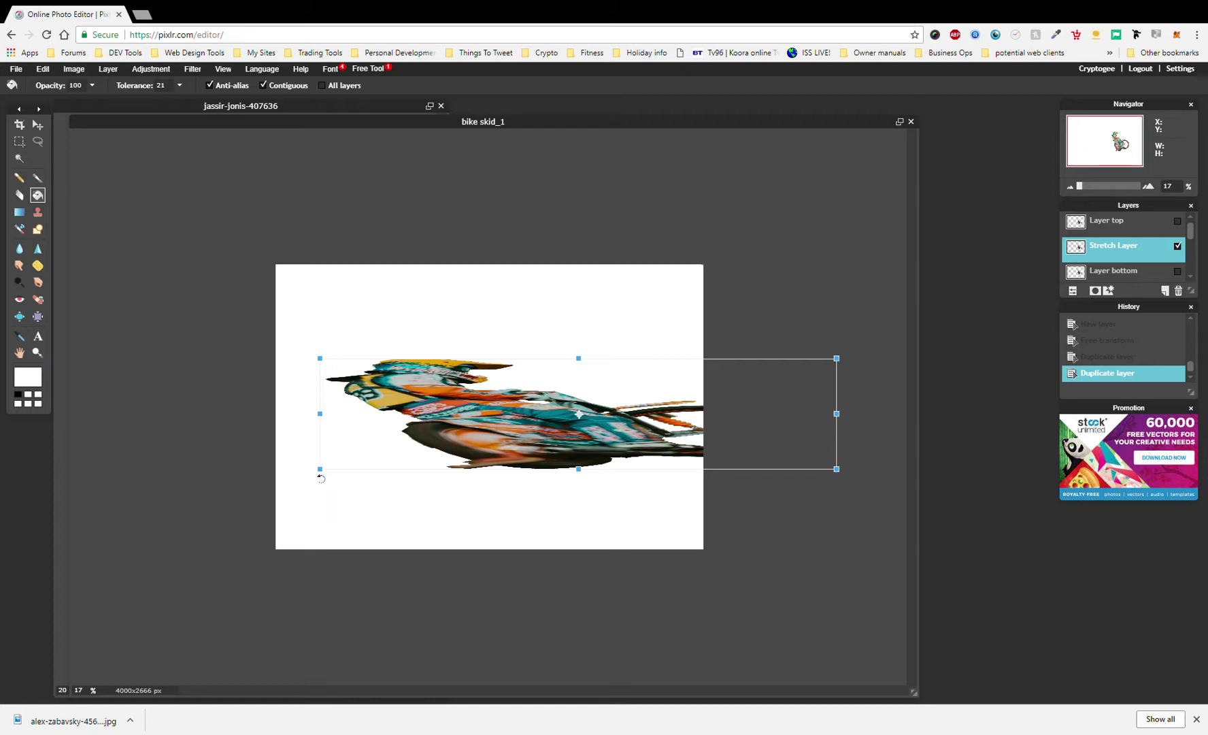
pyautogui.moveTo(319, 357); pyautogui.dragTo(288, 354)
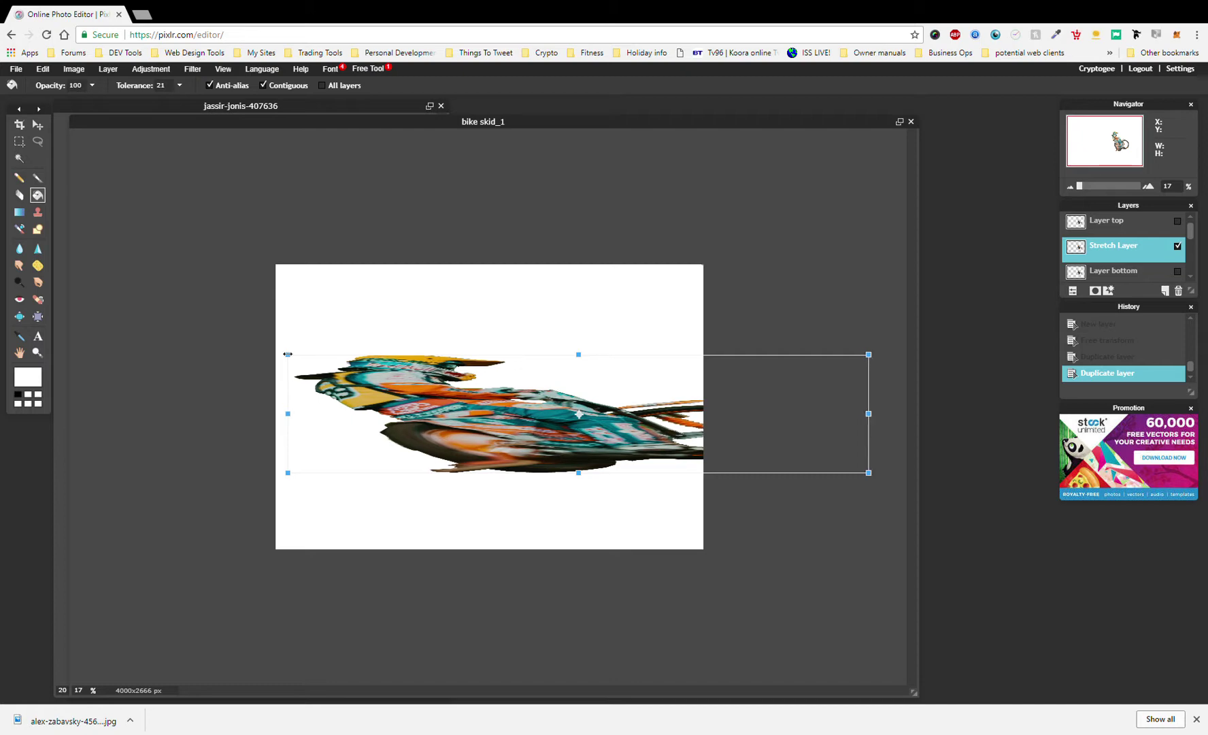
pyautogui.moveTo(627, 416); pyautogui.dragTo(626, 419)
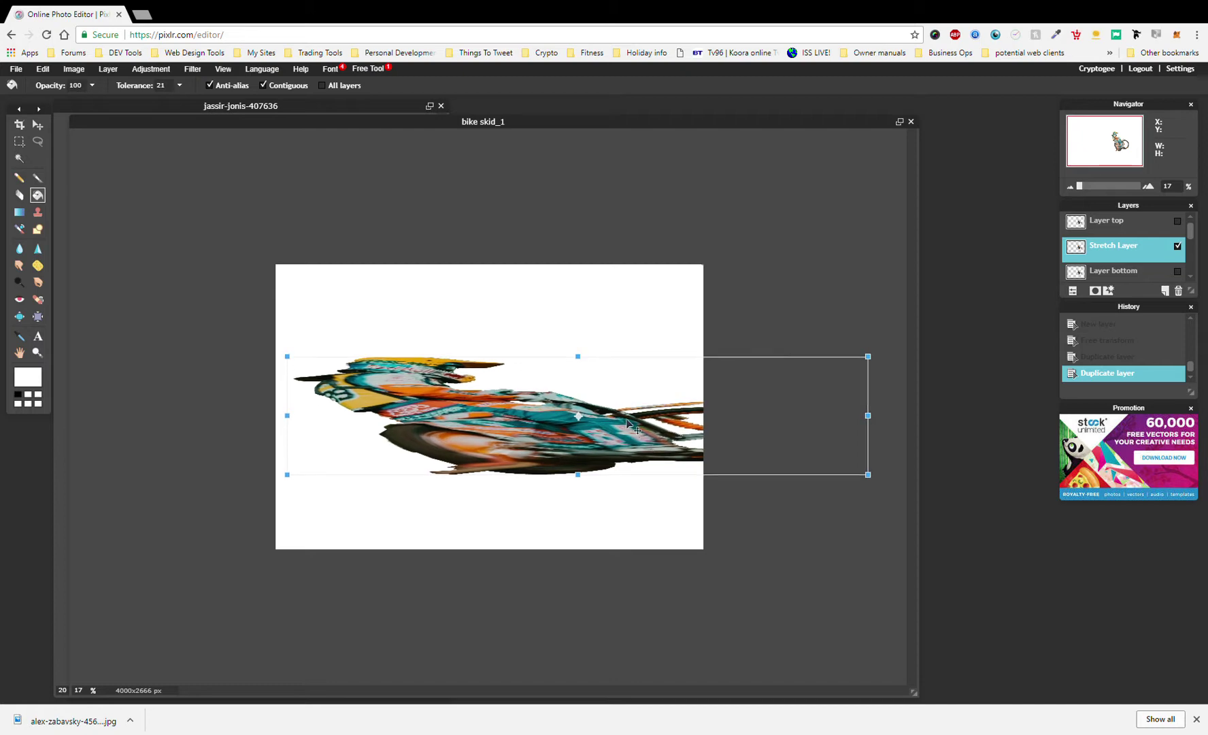
pyautogui.click(790, 311)
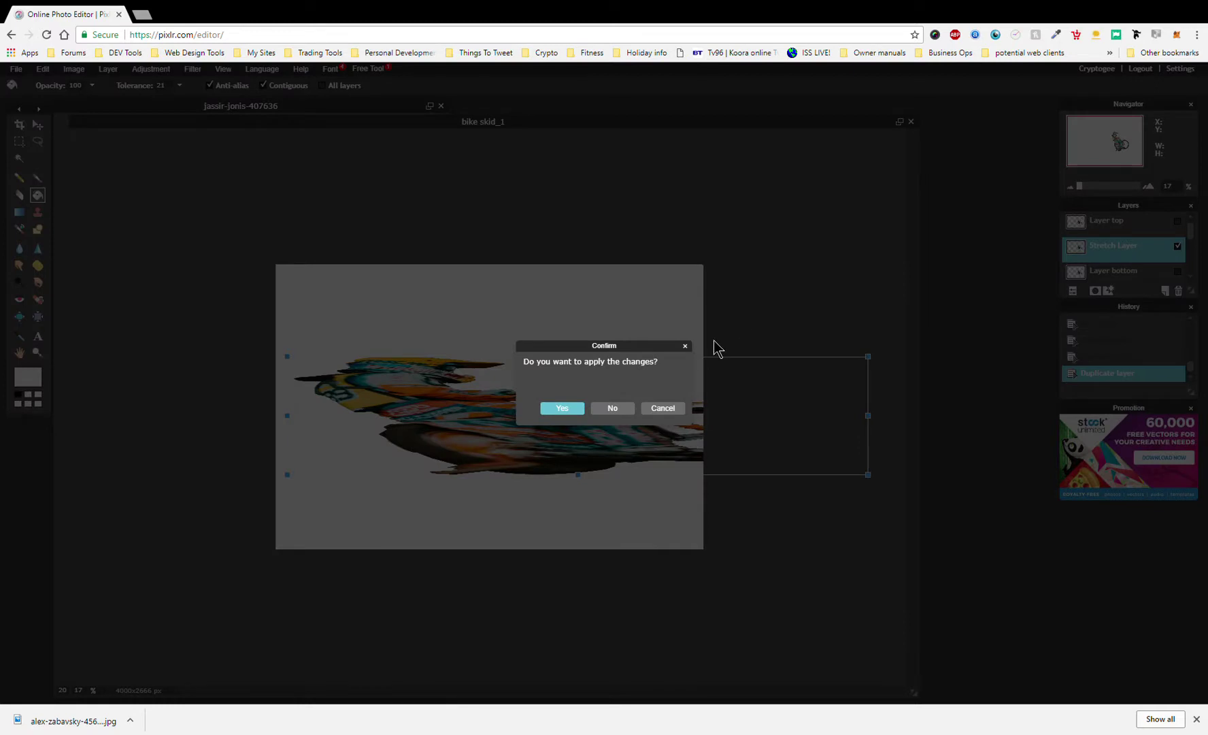
pyautogui.click(555, 407)
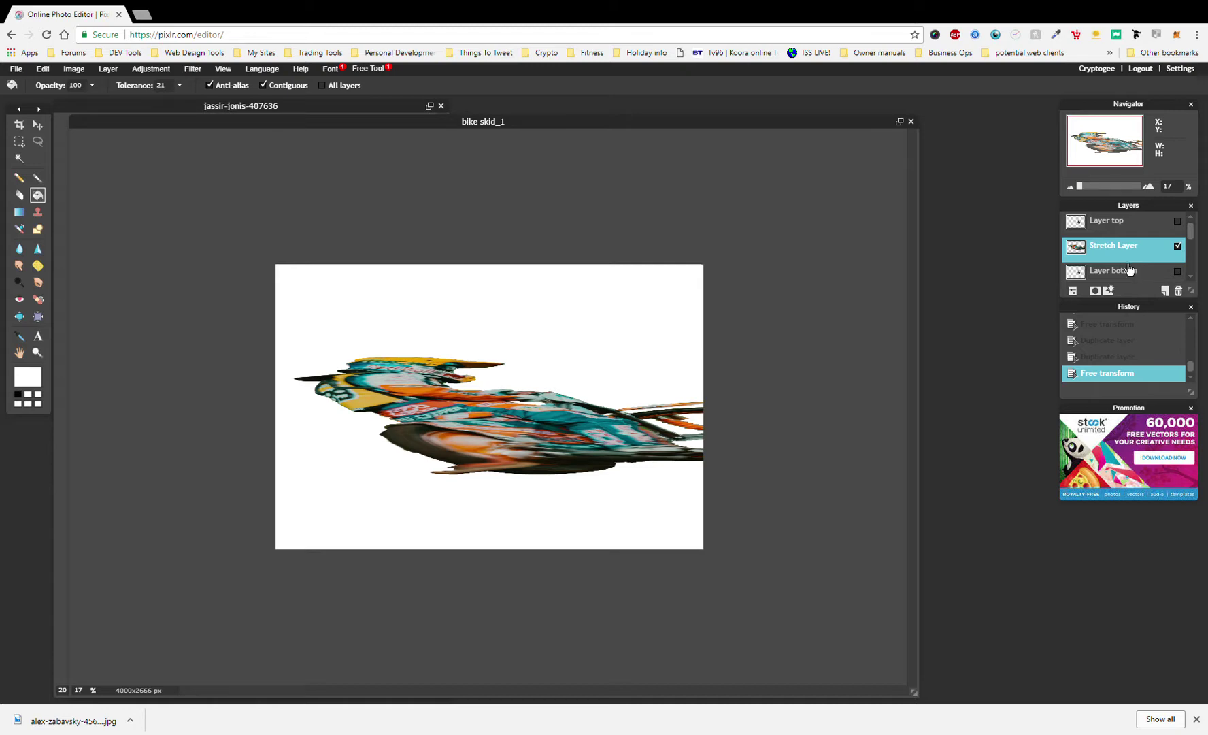
# - Add a layer mask to Stretch Layer, show Layer top and Layer bottom again, and make Layer top the active layer
pyautogui.click(1095, 291)
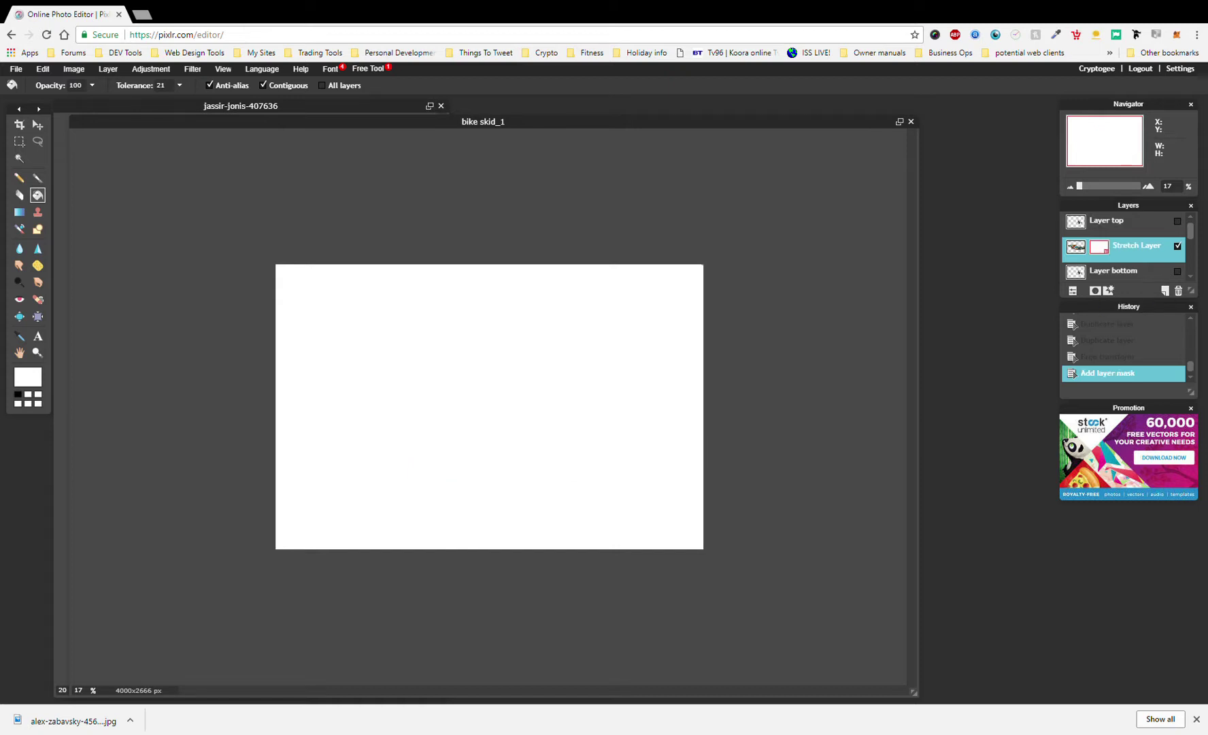
pyautogui.click(1177, 220)
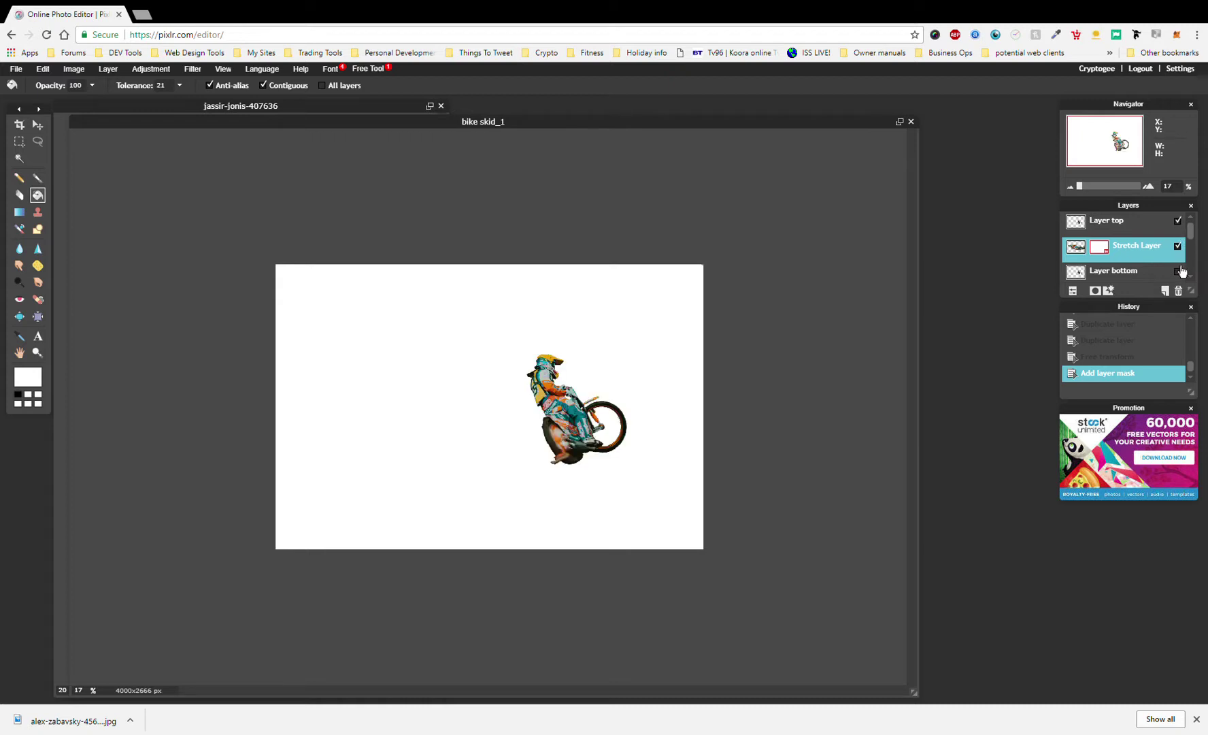
pyautogui.click(1184, 277)
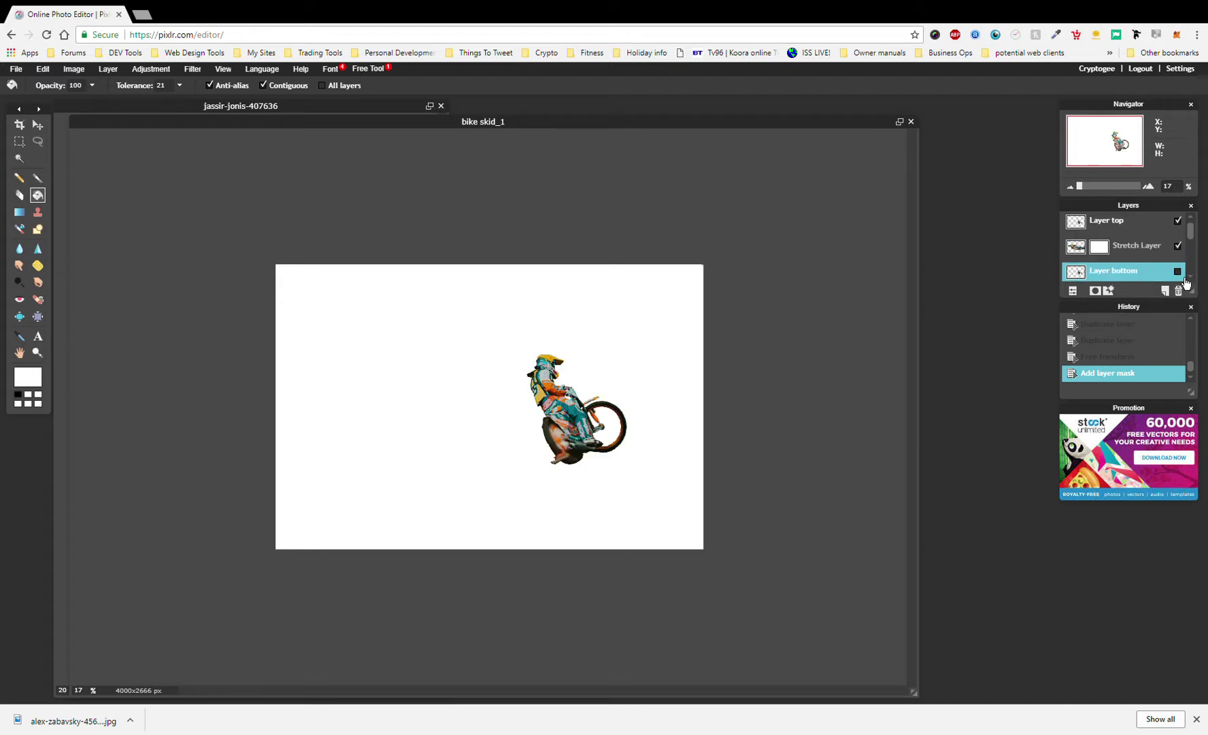
pyautogui.click(1143, 234)
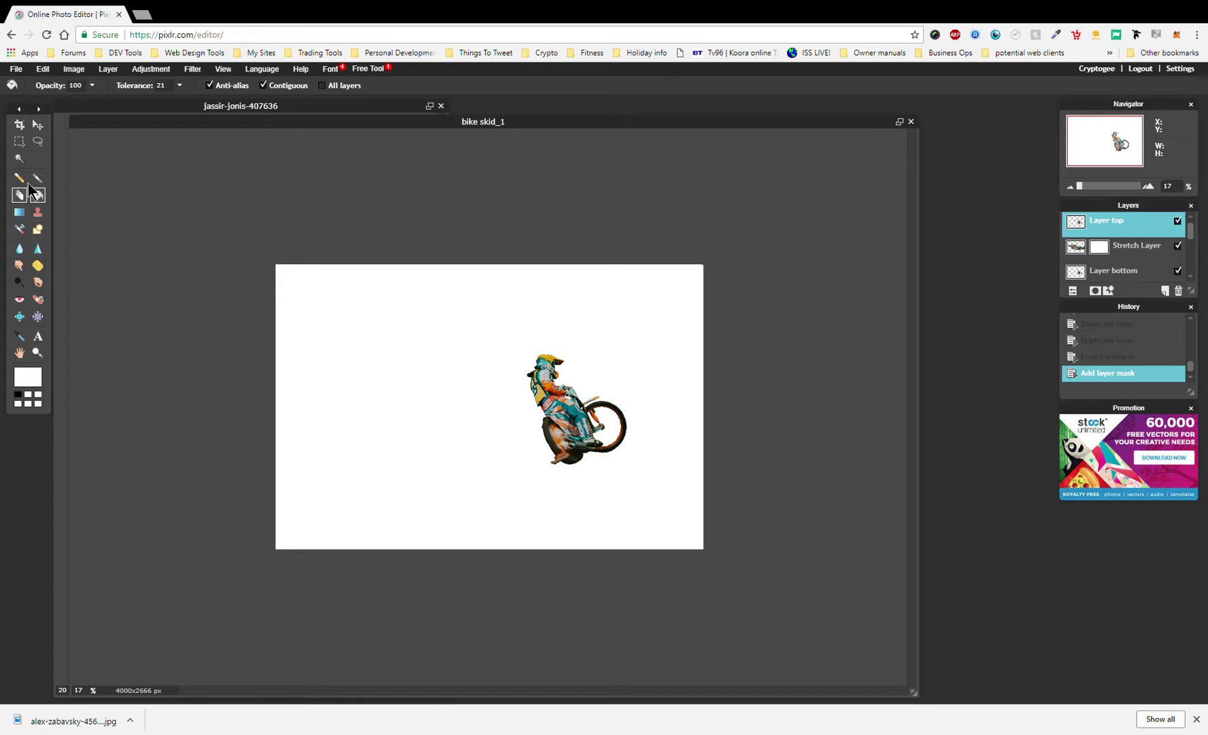
# - Load the Splatter brush set from the Artistic category for the Brush tool
pyautogui.click(38, 180)
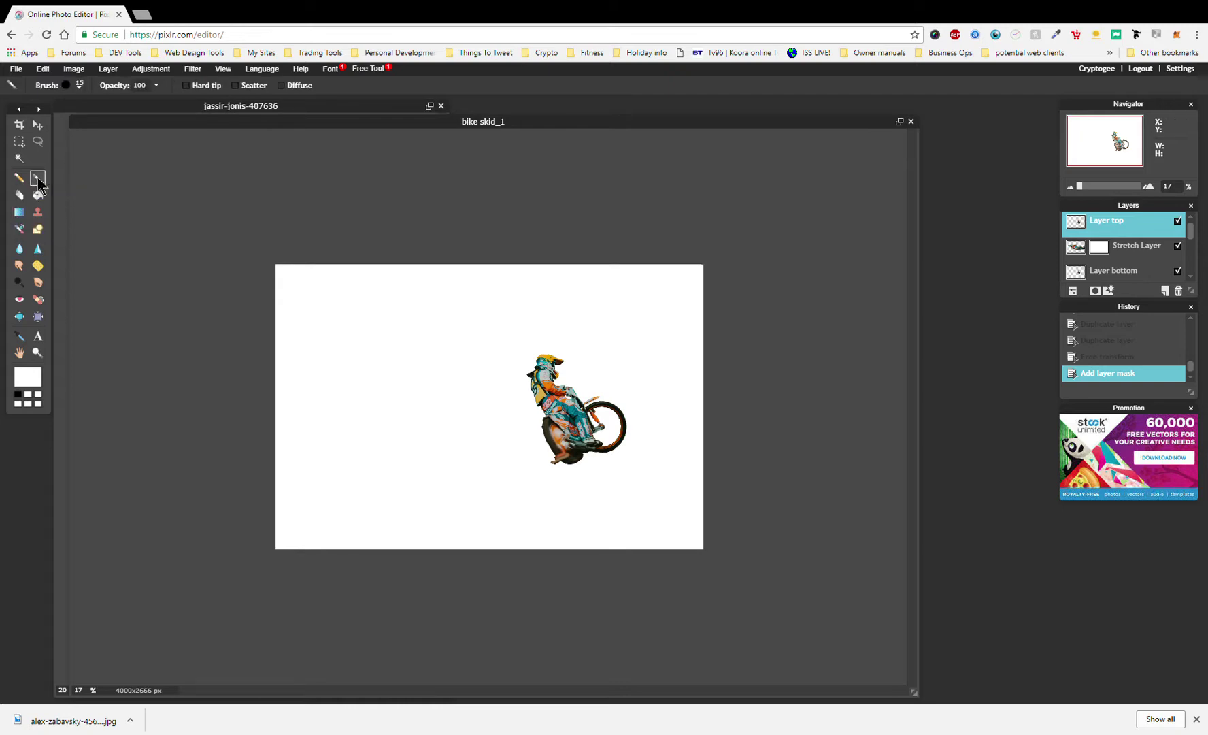
pyautogui.click(67, 85)
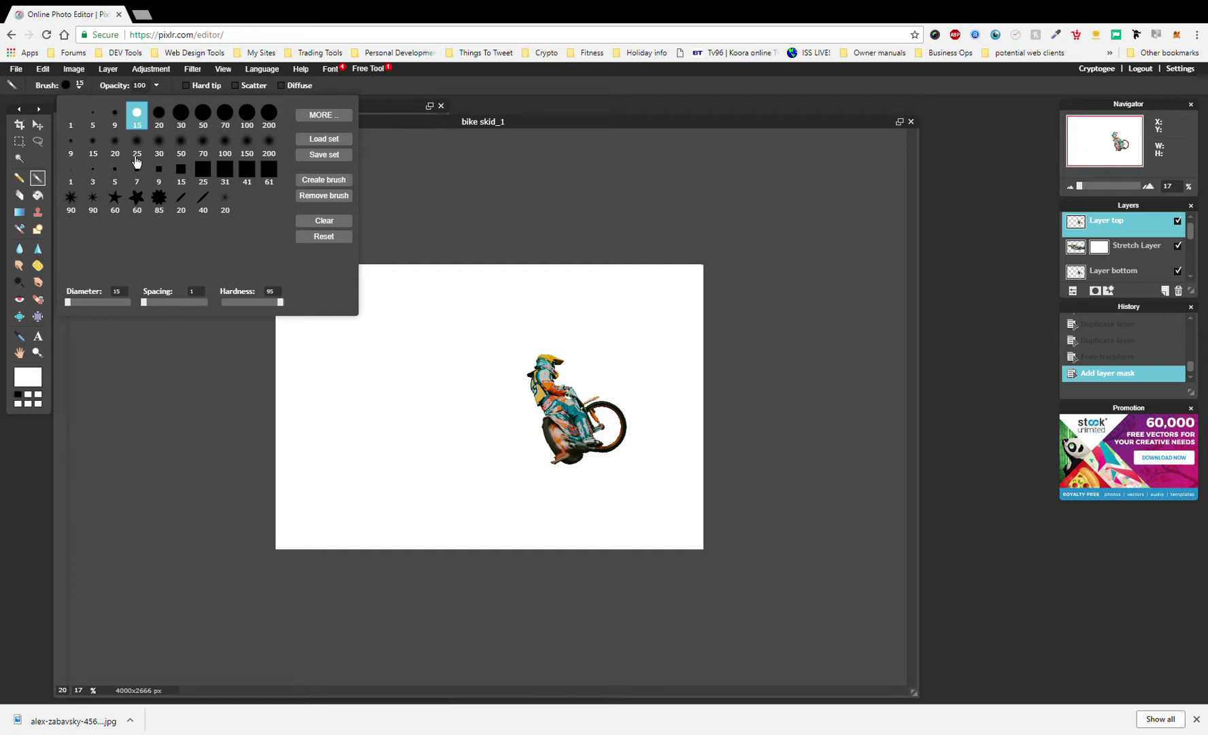
pyautogui.click(322, 114)
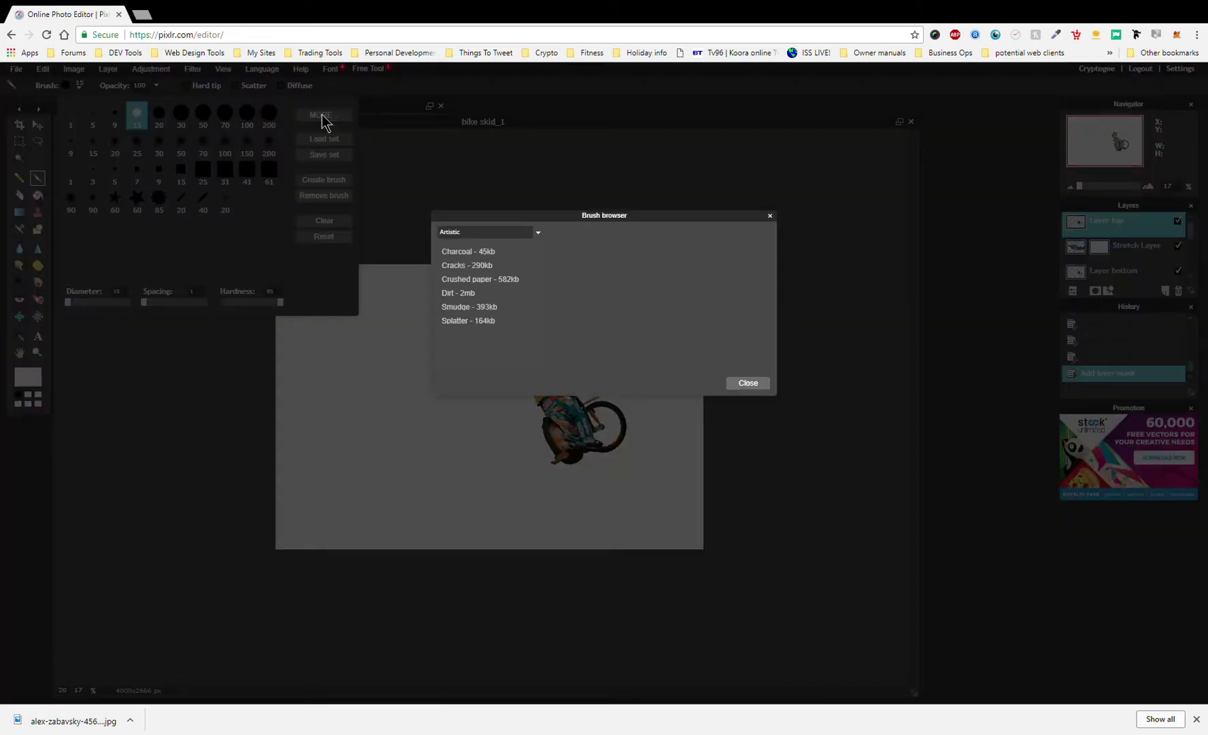
pyautogui.click(483, 322)
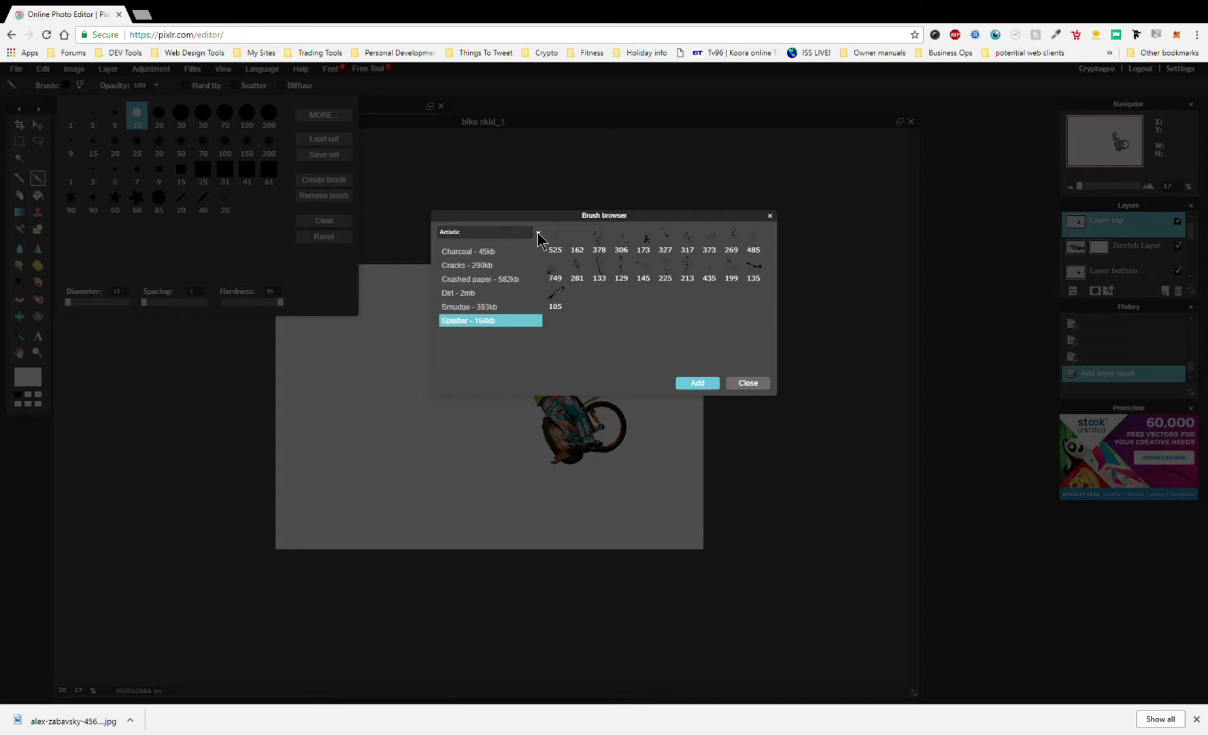
pyautogui.click(538, 233)
pyautogui.click(519, 263)
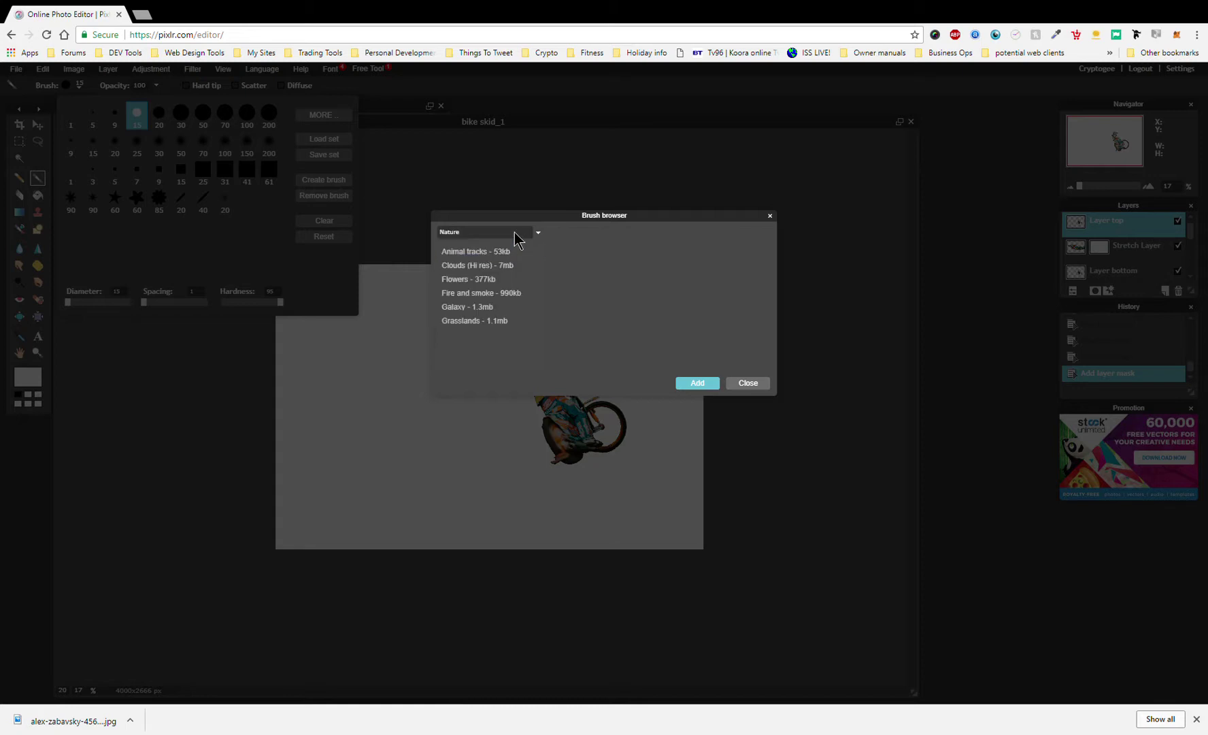
pyautogui.click(514, 232)
pyautogui.click(515, 247)
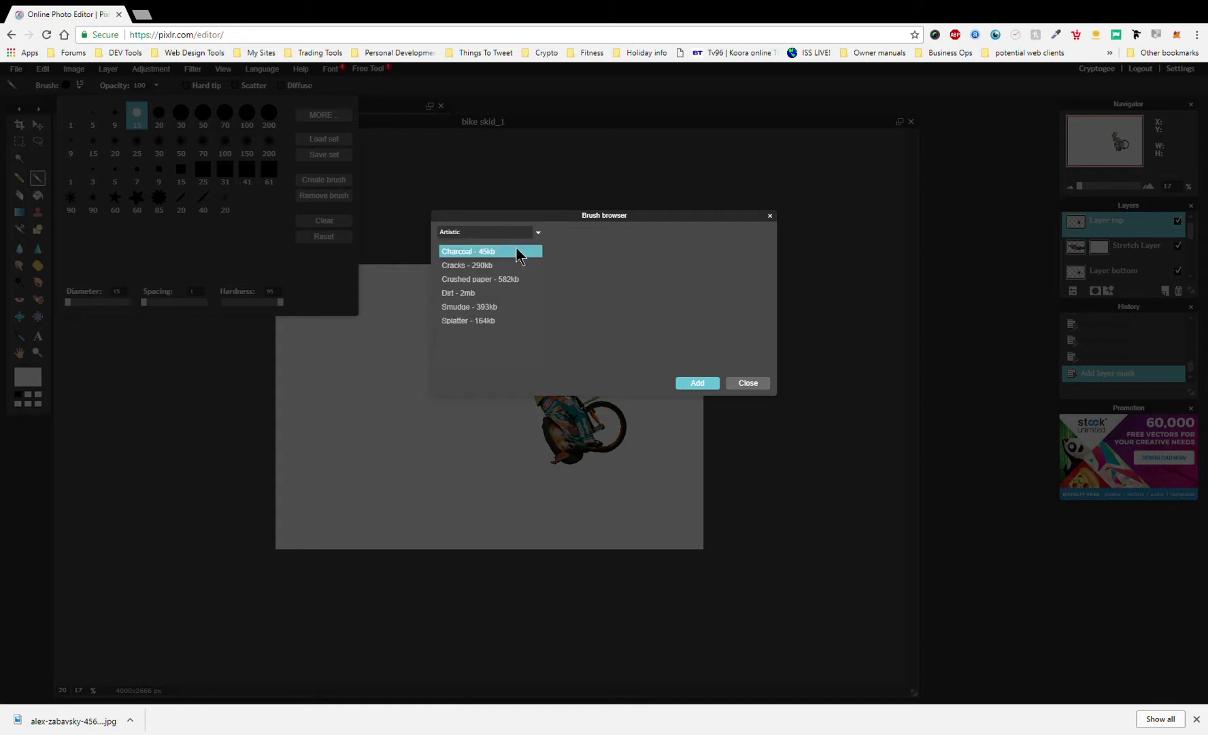
pyautogui.click(460, 321)
pyautogui.doubleClick(466, 320)
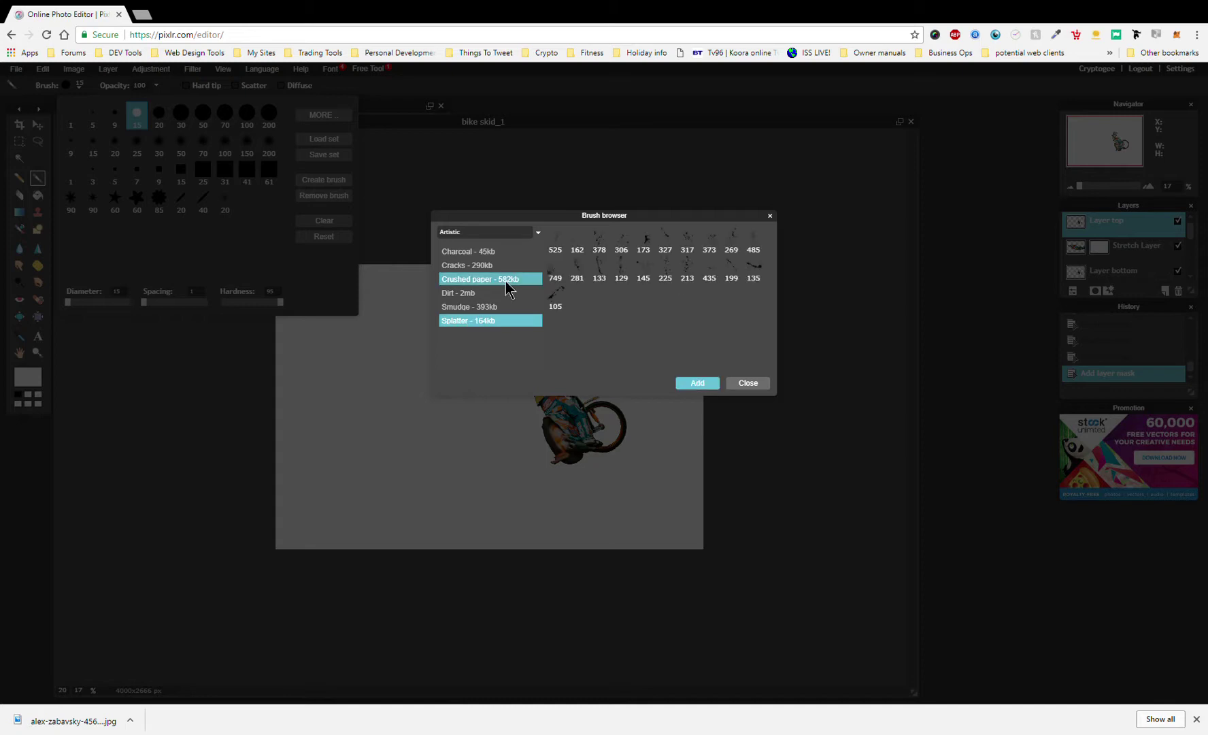
pyautogui.click(709, 384)
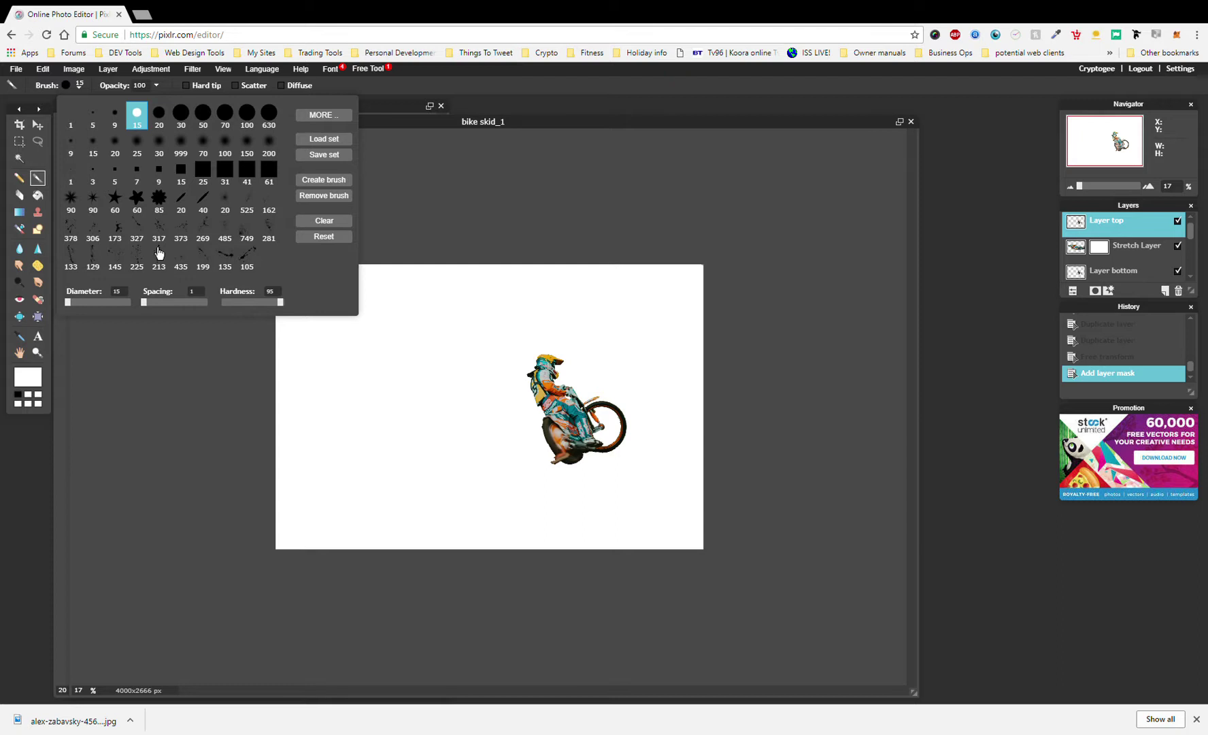
# - On Layer top, paint white splatters across the rider's body with the 378 splatter brush at spacing 126
pyautogui.click(81, 240)
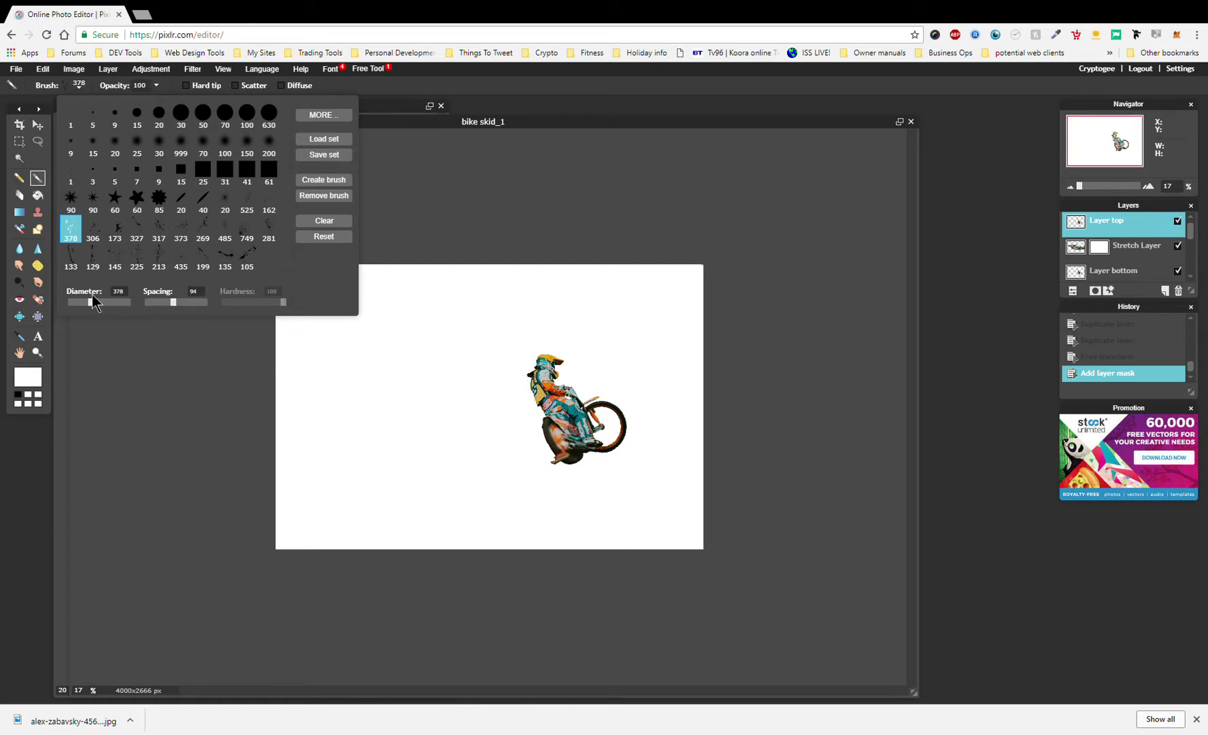
pyautogui.moveTo(174, 304); pyautogui.dragTo(183, 304)
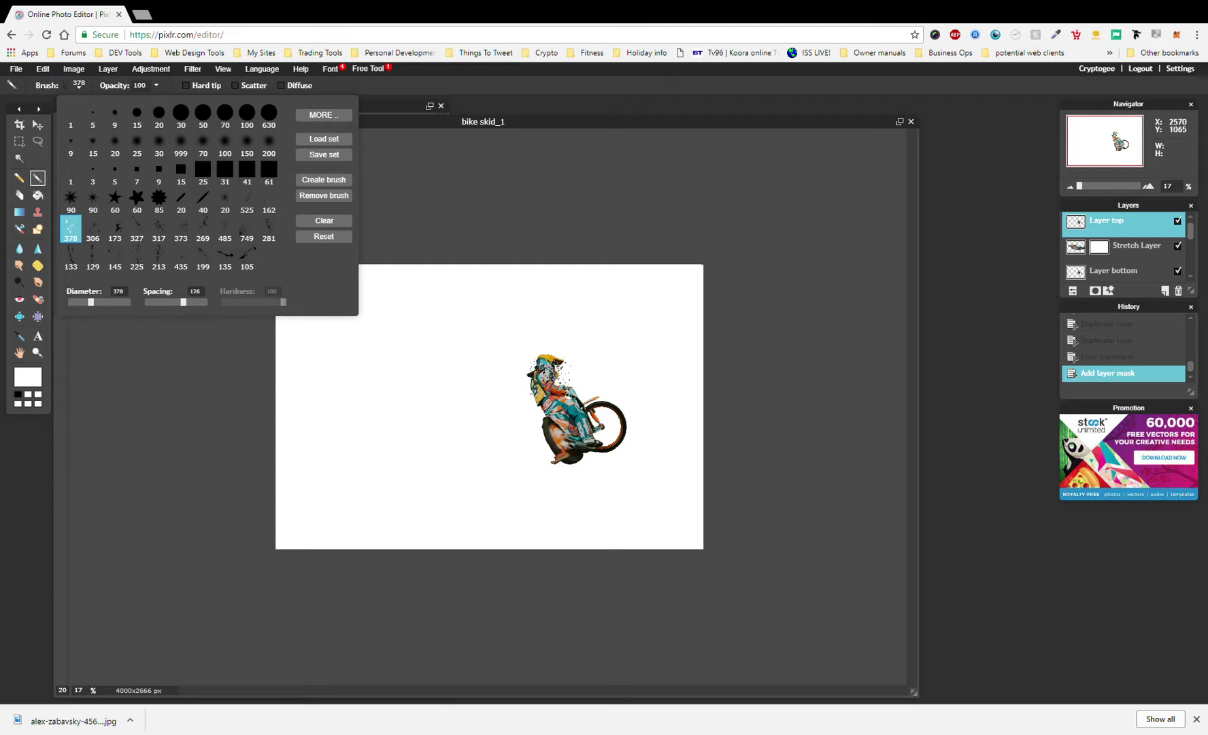
pyautogui.moveTo(548, 373)
pyautogui.mouseDown()
pyautogui.moveTo(563, 422)
pyautogui.moveTo(584, 401)
pyautogui.moveTo(539, 326)
pyautogui.mouseUp()
pyautogui.scroll(1, 548, 338)
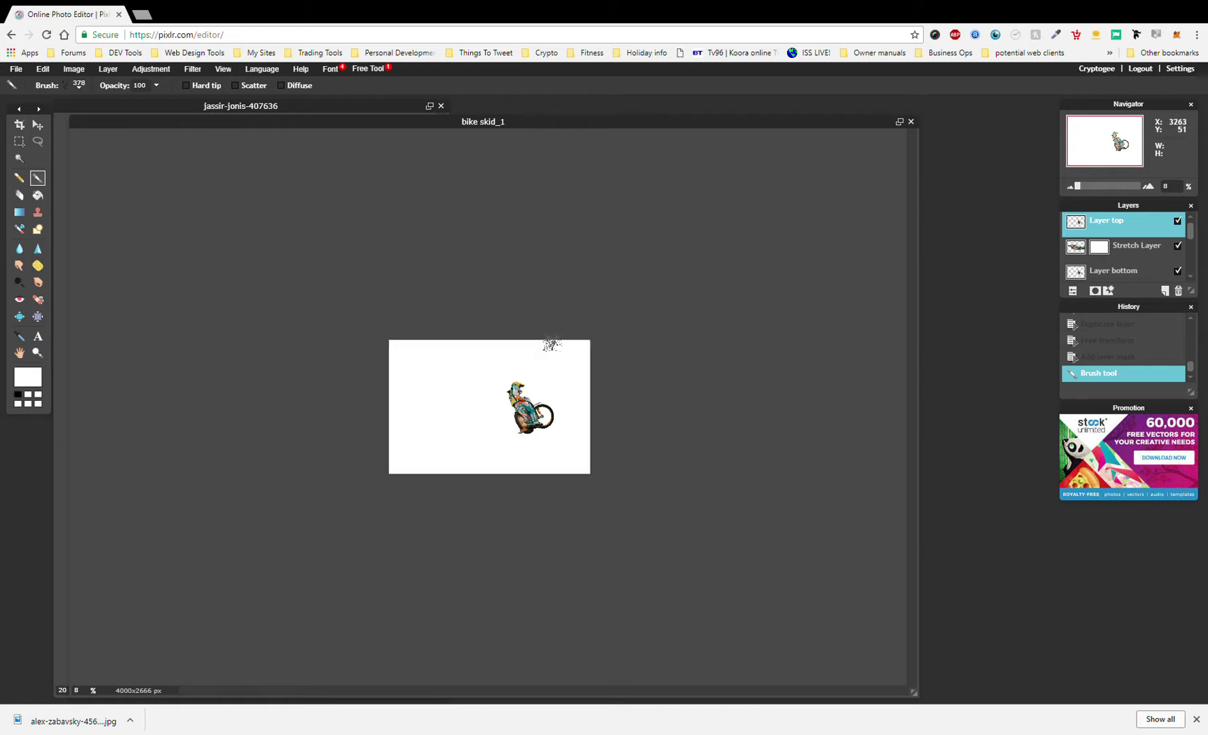
pyautogui.scroll(1, 553, 343)
pyautogui.moveTo(551, 344)
pyautogui.mouseDown()
pyautogui.moveTo(593, 480)
pyautogui.moveTo(625, 432)
pyautogui.moveTo(631, 388)
pyautogui.moveTo(585, 477)
pyautogui.moveTo(567, 479)
pyautogui.moveTo(576, 367)
pyautogui.moveTo(579, 421)
pyautogui.moveTo(632, 484)
pyautogui.moveTo(629, 448)
pyautogui.moveTo(673, 436)
pyautogui.moveTo(662, 437)
pyautogui.mouseUp()
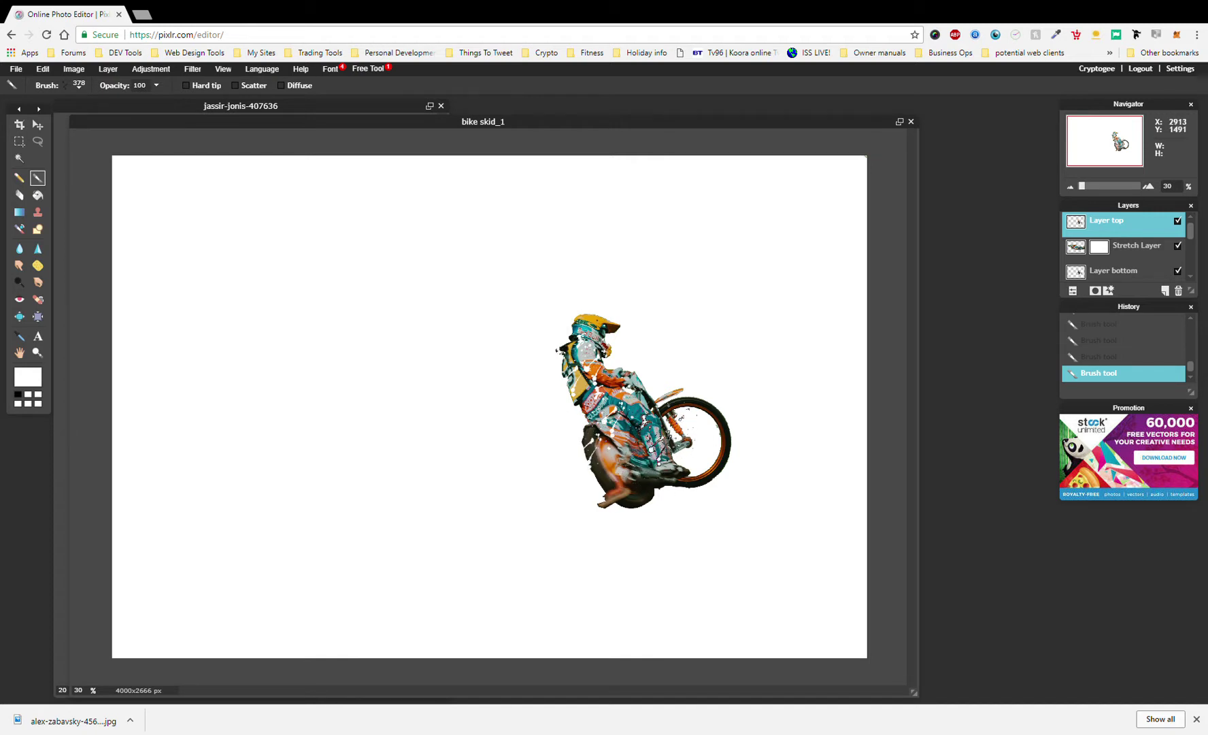
pyautogui.scroll(1, 309, 297)
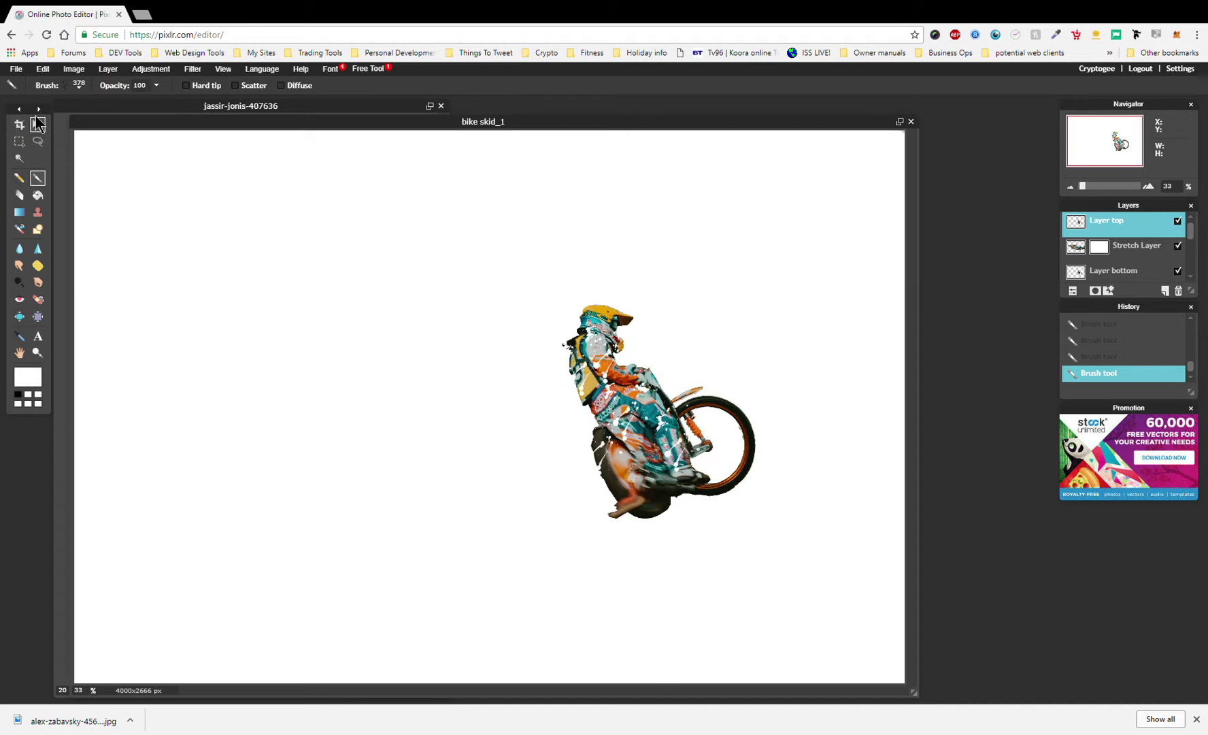
# - Paint finer white splatters over the rider's helmet, back and the rear of the bike with the 213 splatter brush
pyautogui.click(69, 87)
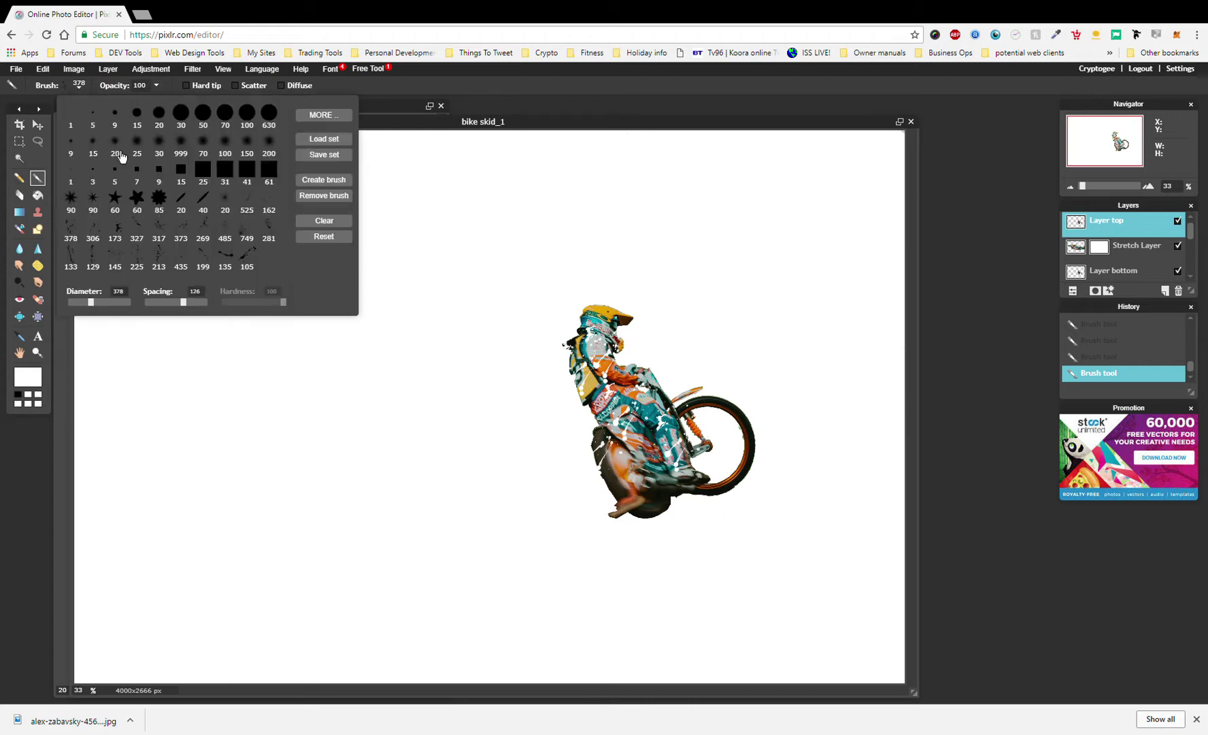
pyautogui.click(160, 259)
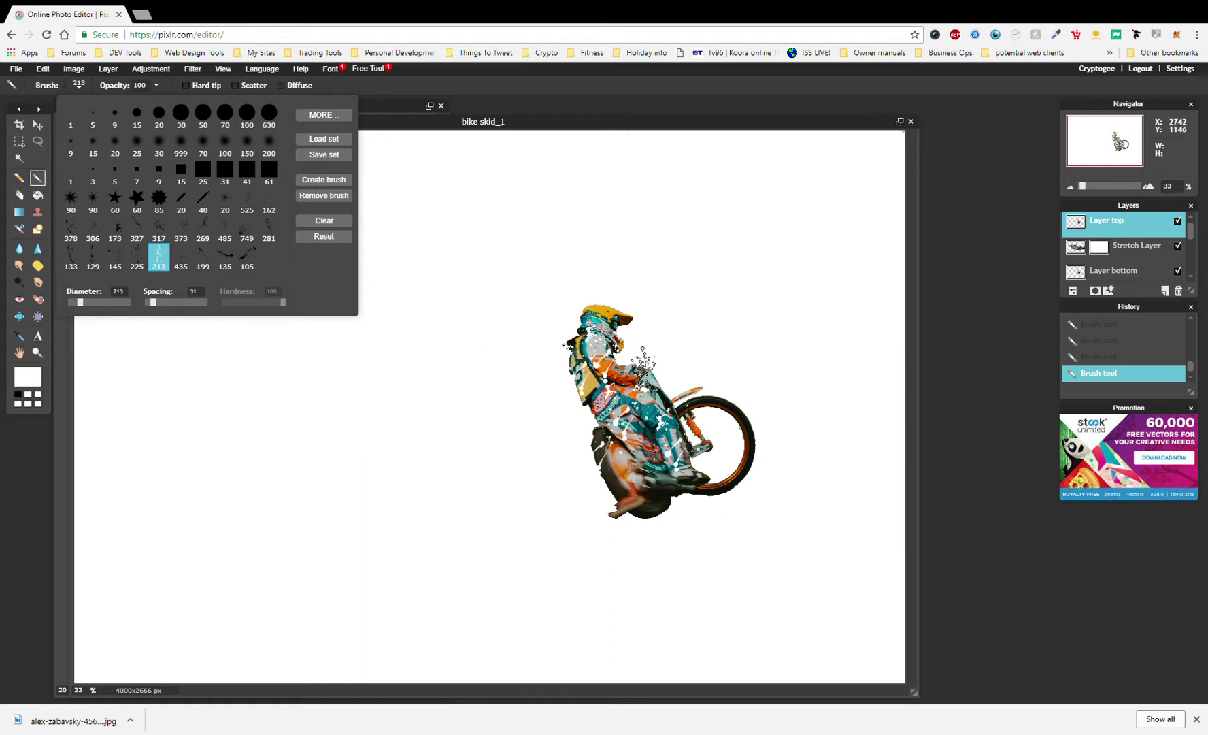
pyautogui.click(653, 377)
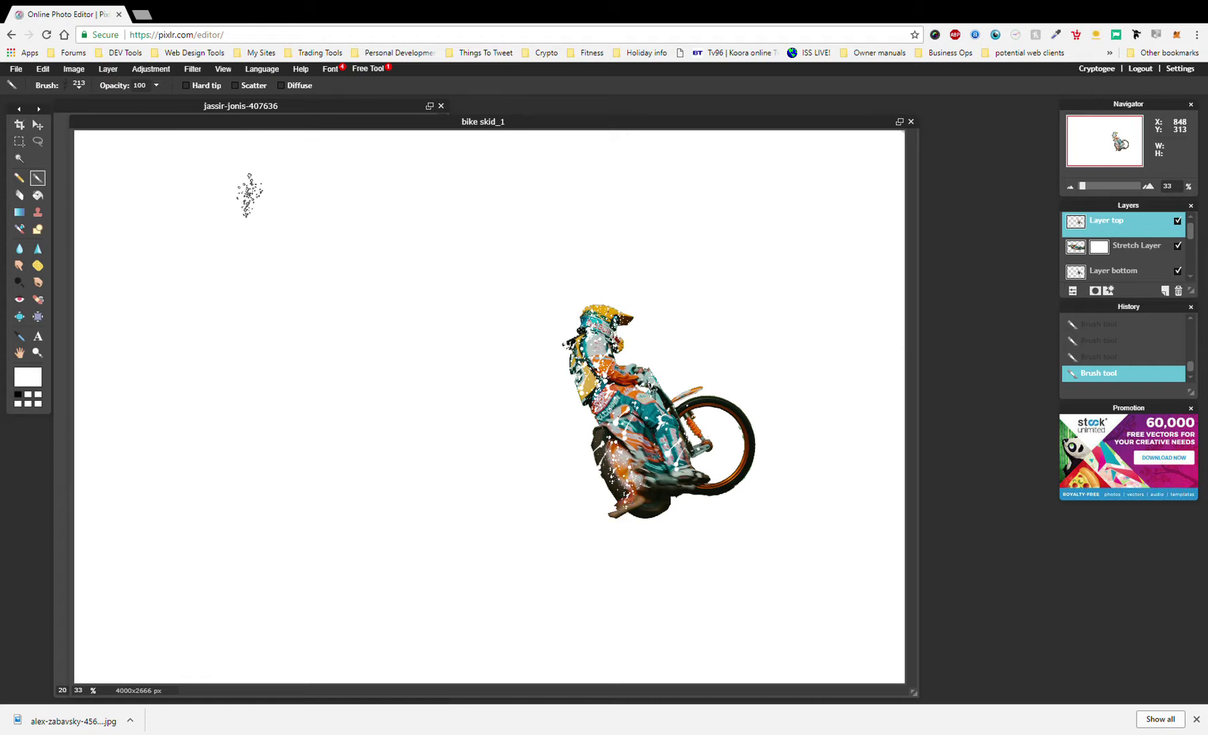
# - Break up the front wheel with white dabs of the 105 splatter brush, and add more specks on the bike and rider with the 225 brush
pyautogui.click(65, 88)
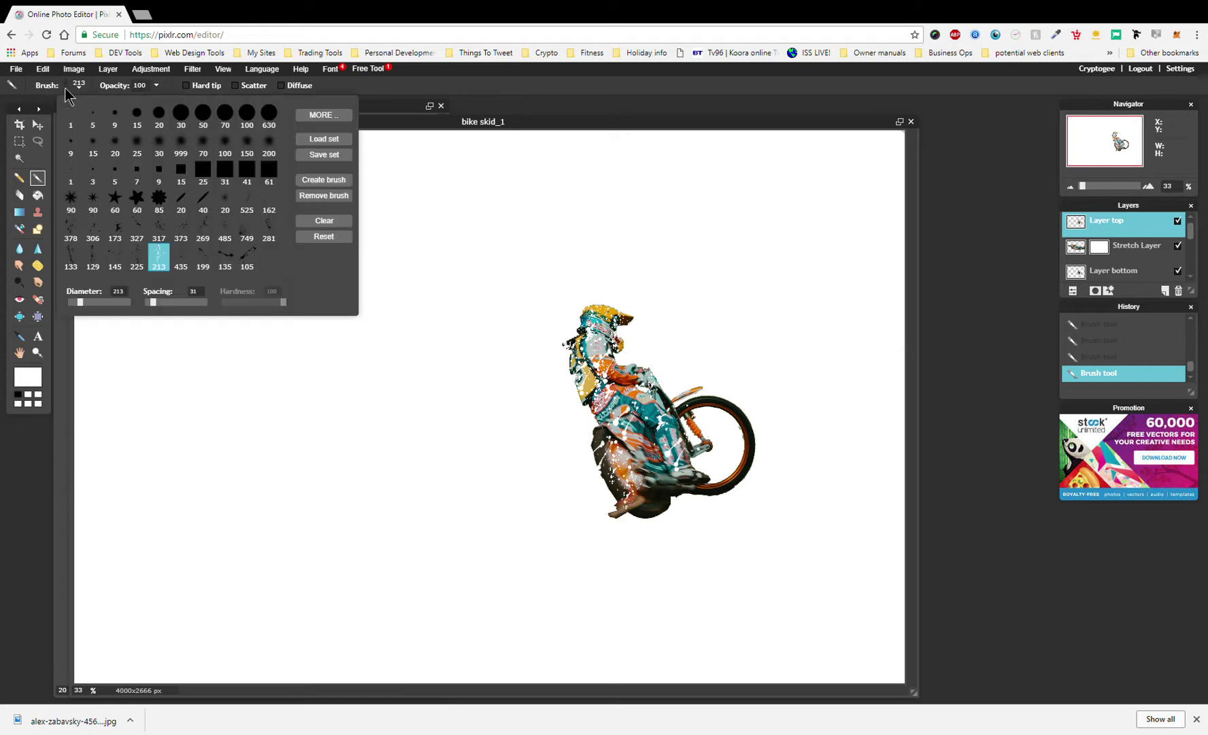
pyautogui.click(258, 262)
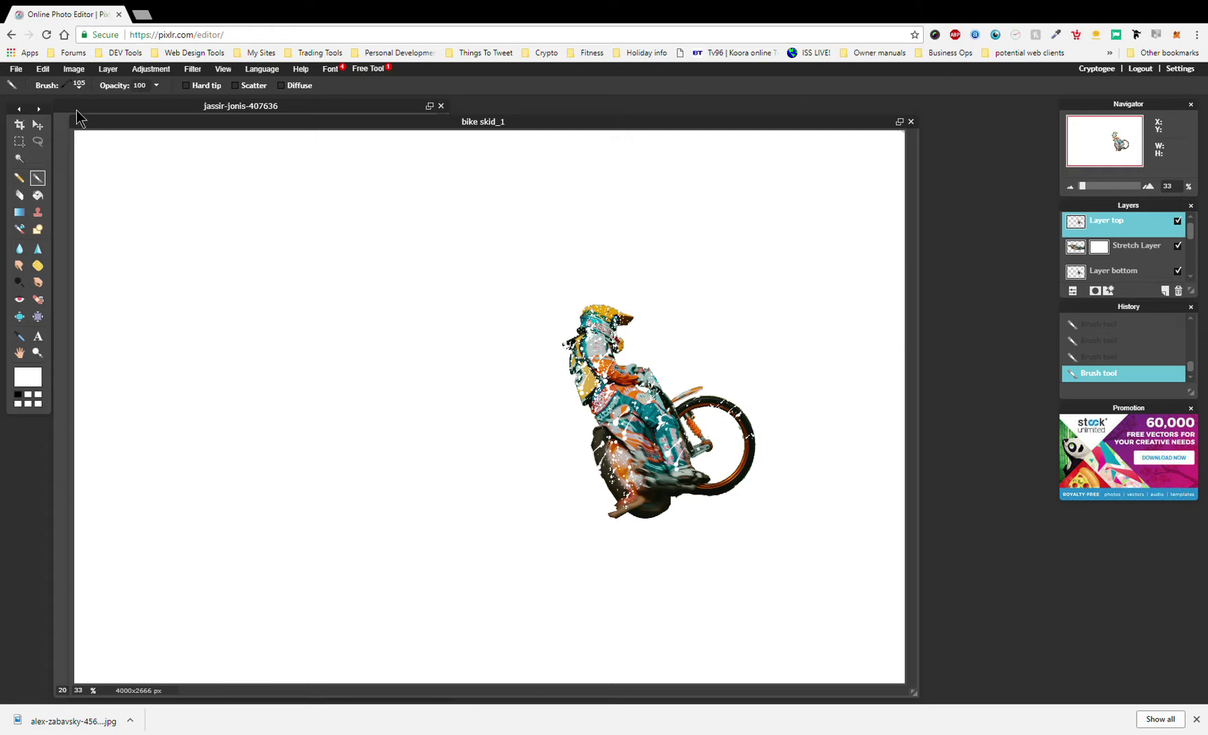
pyautogui.click(65, 89)
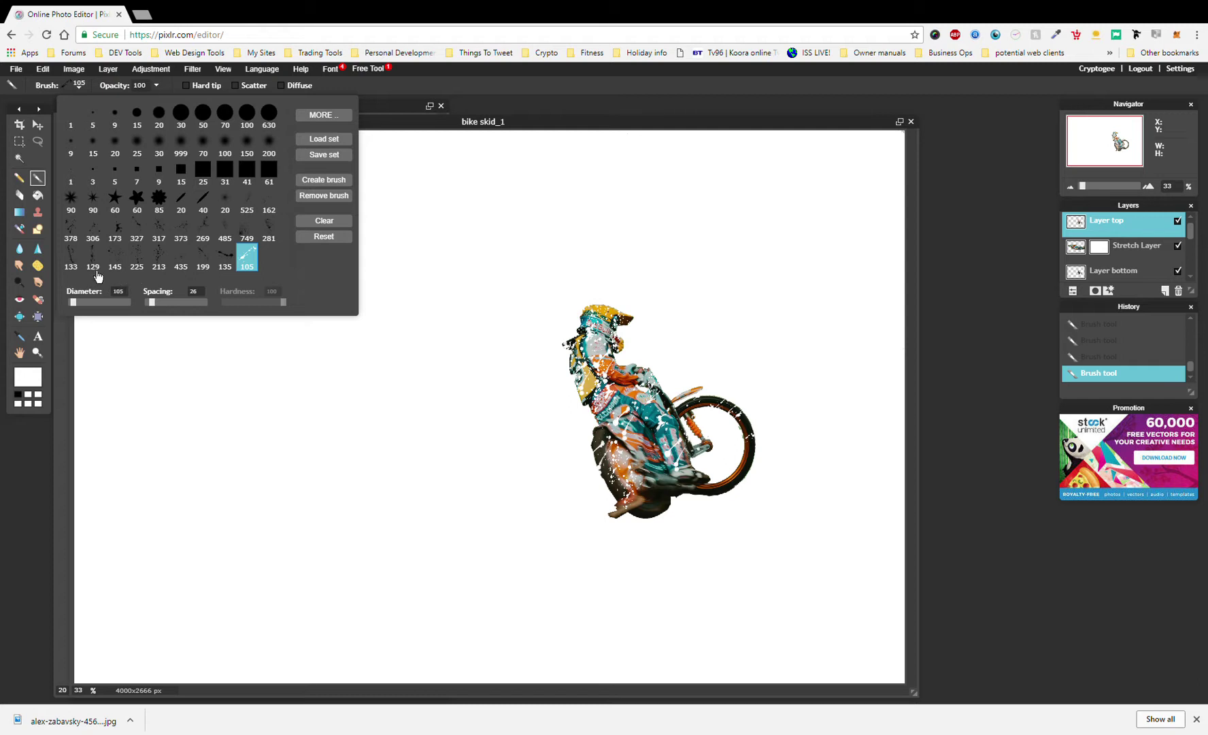
pyautogui.click(147, 266)
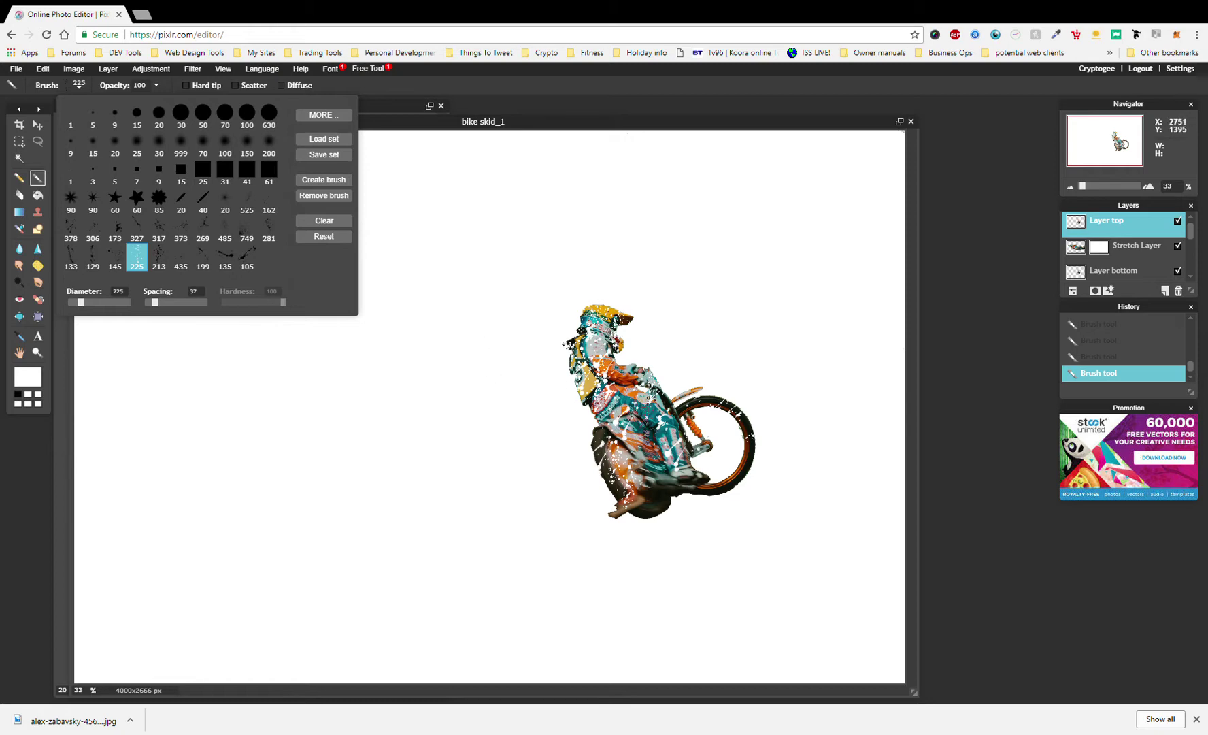
pyautogui.click(651, 408)
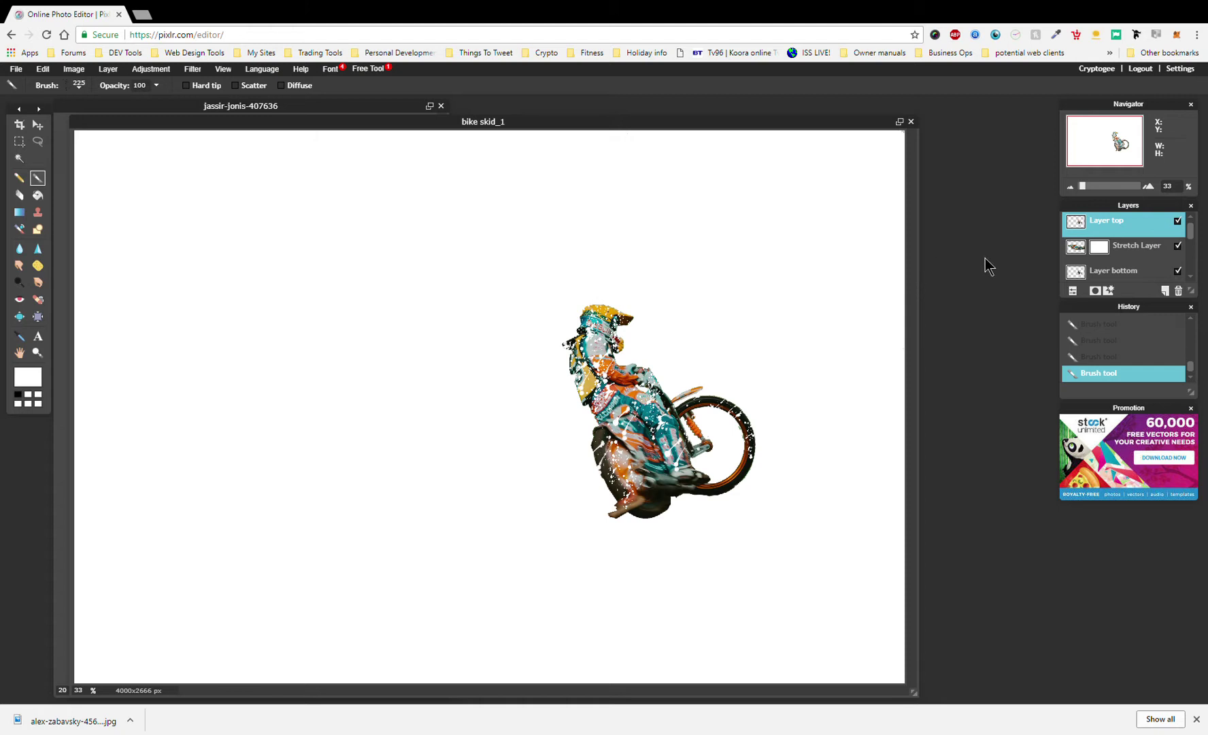
# - On the Stretch Layer mask, paint white splatters just behind the rider with the 225 brush and scattered farther behind with the 173 brush
pyautogui.click(1132, 254)
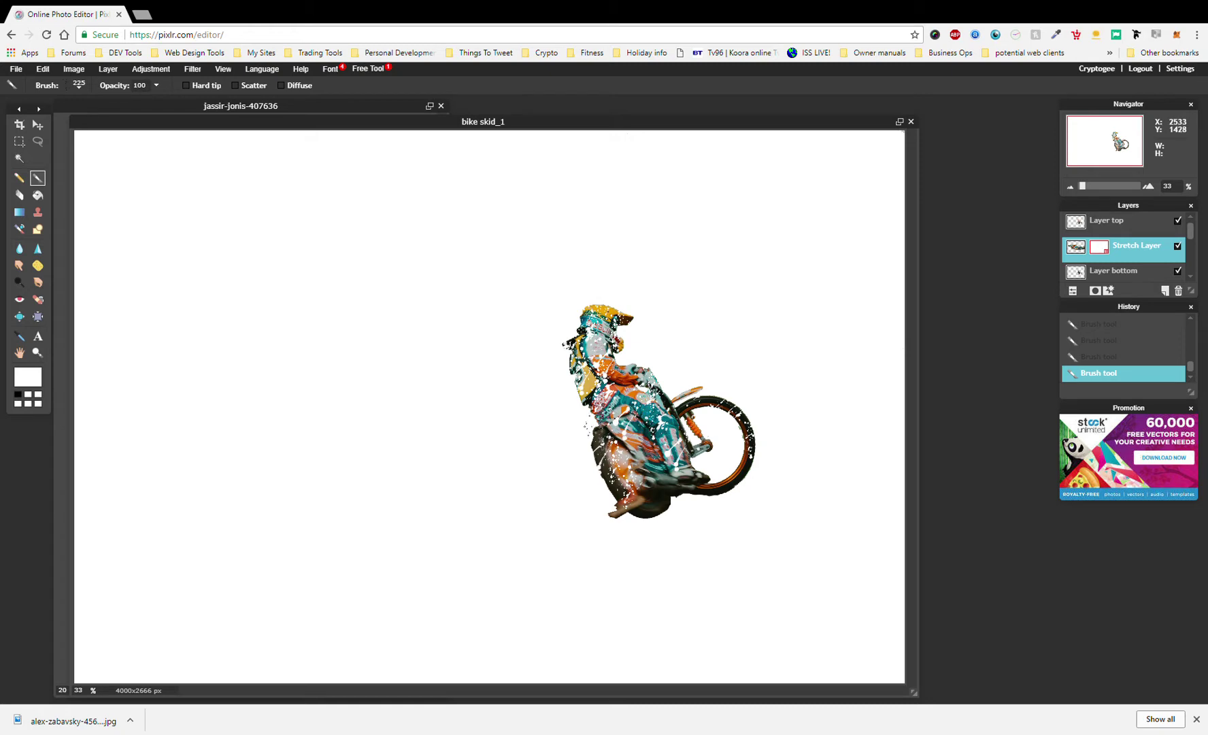
pyautogui.click(578, 435)
pyautogui.click(65, 88)
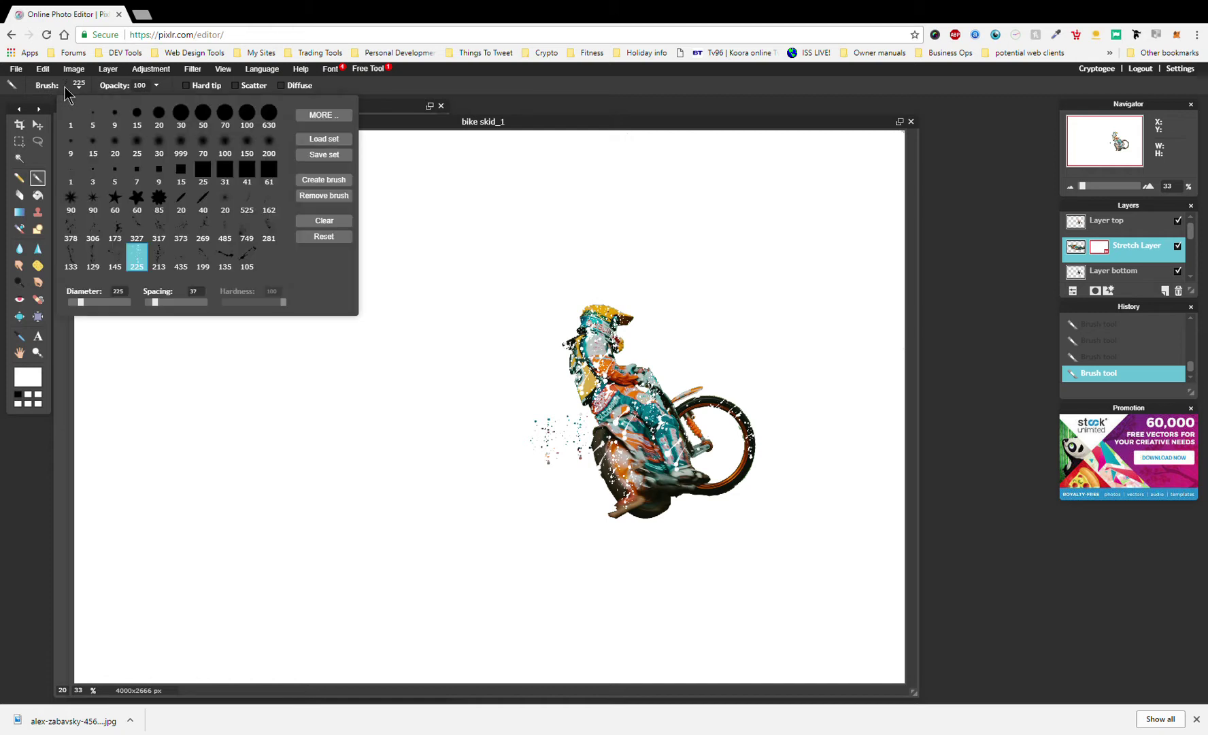
pyautogui.click(125, 237)
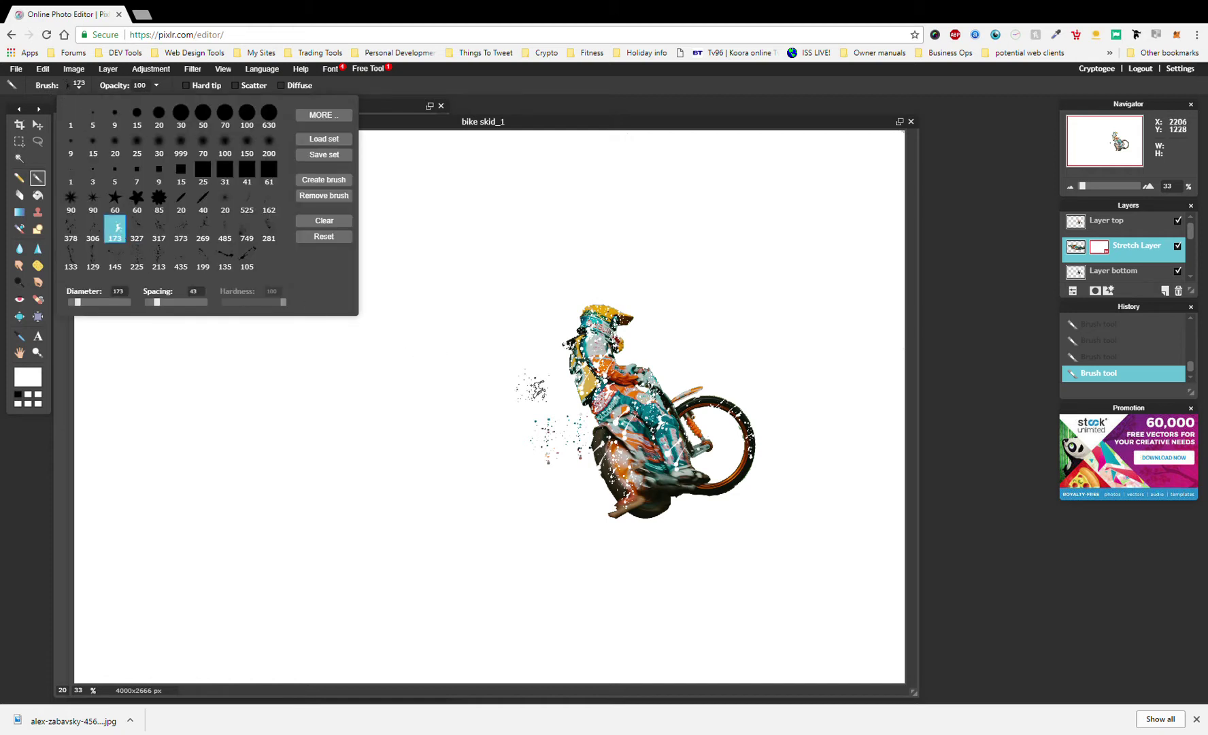
pyautogui.click(562, 370)
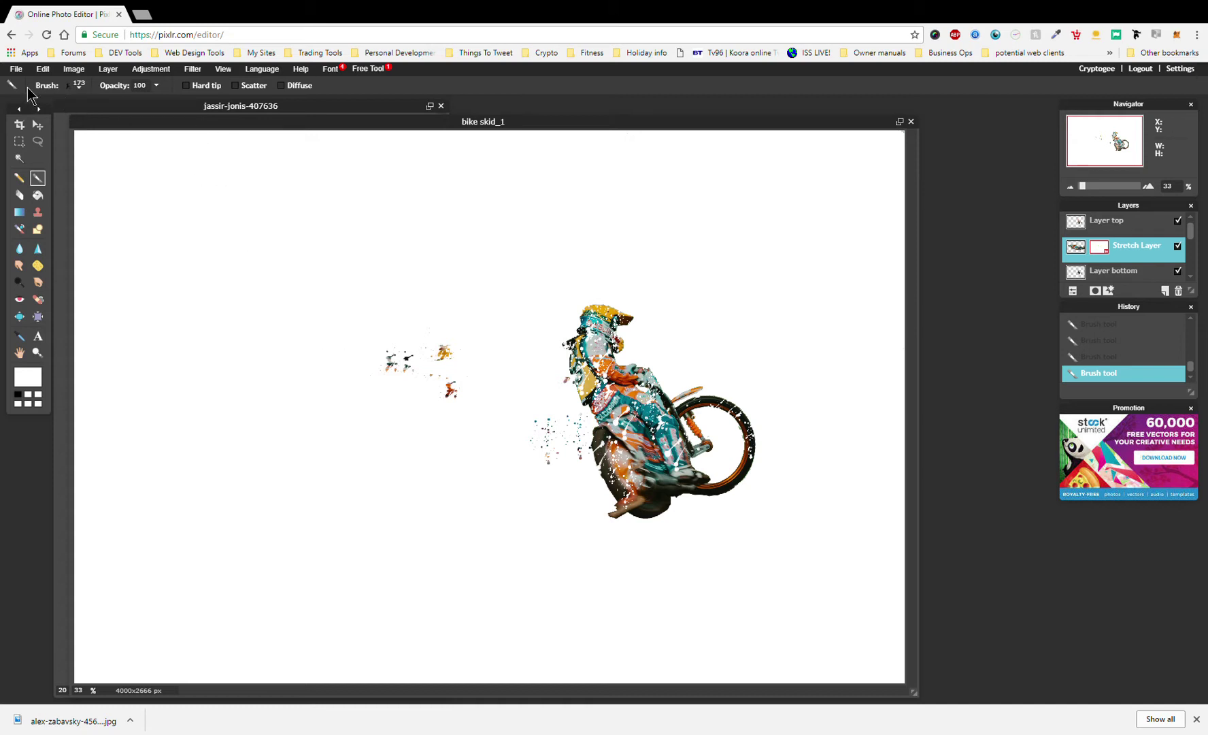
# - Paint a trail of white splatters on the Stretch Layer mask behind the rider and around the rear wheel with the 378 brush
pyautogui.click(73, 86)
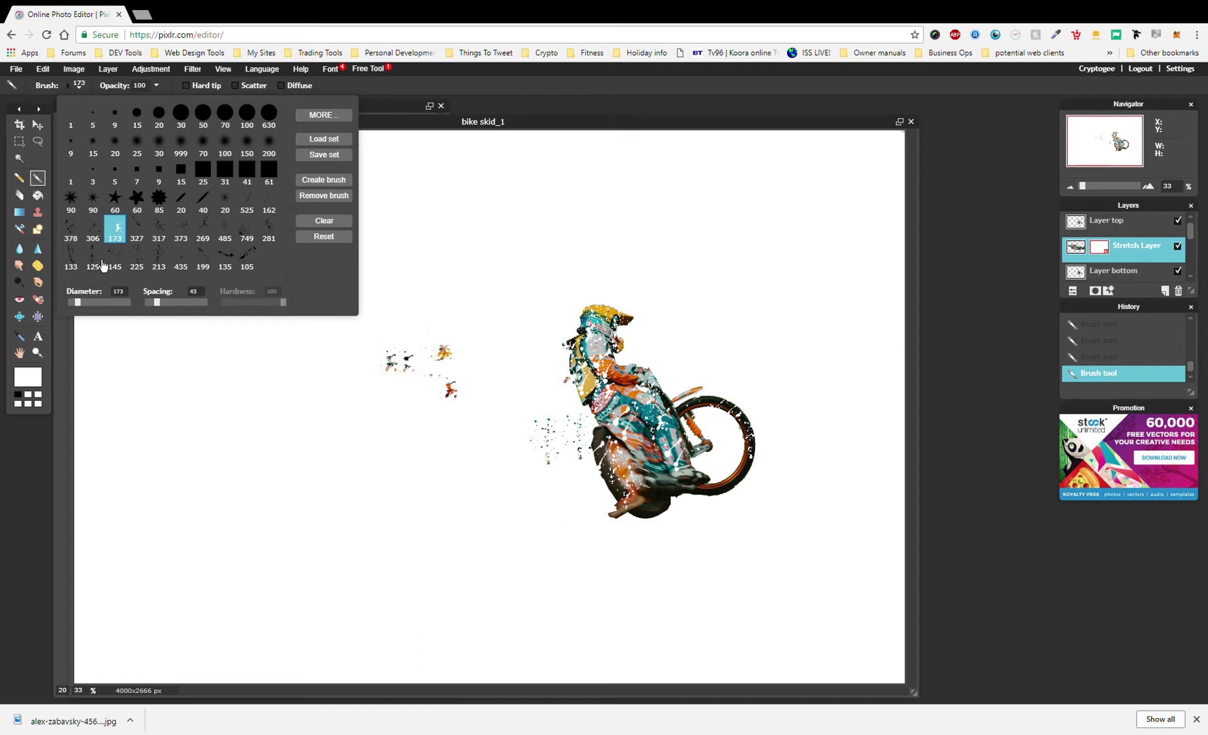
pyautogui.click(72, 235)
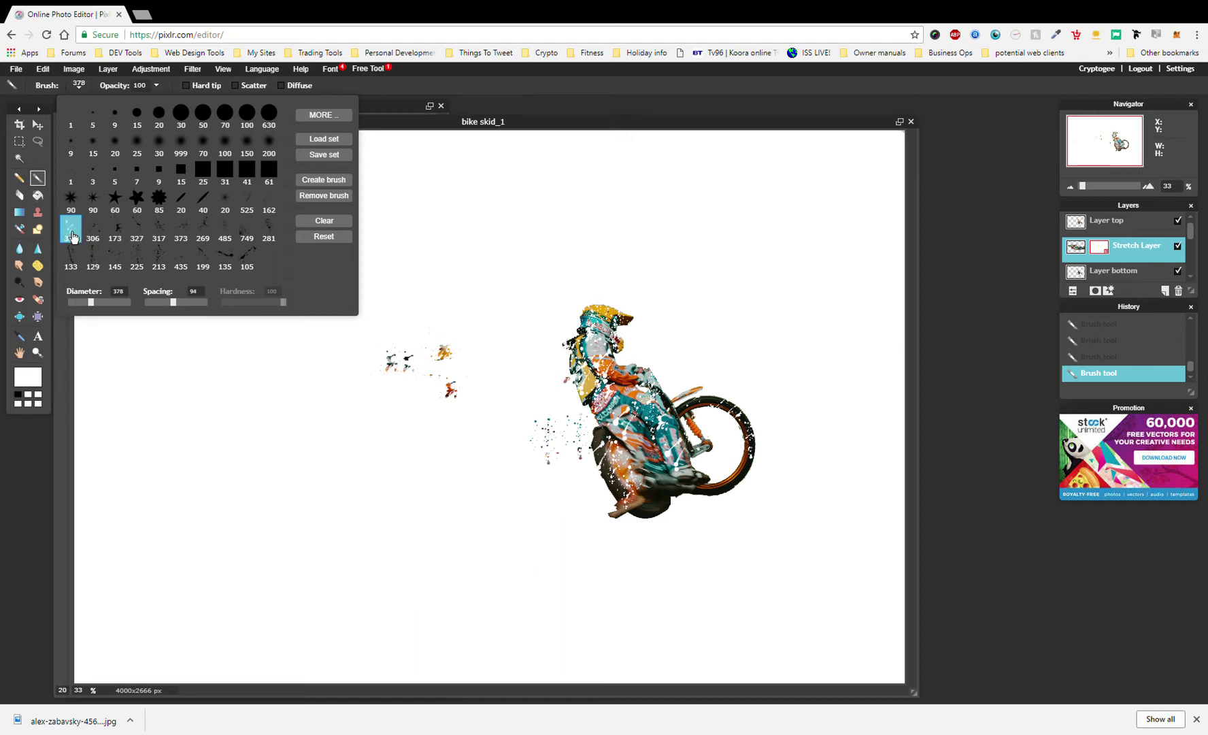
pyautogui.moveTo(462, 395)
pyautogui.mouseDown()
pyautogui.moveTo(531, 336)
pyautogui.moveTo(516, 356)
pyautogui.mouseUp()
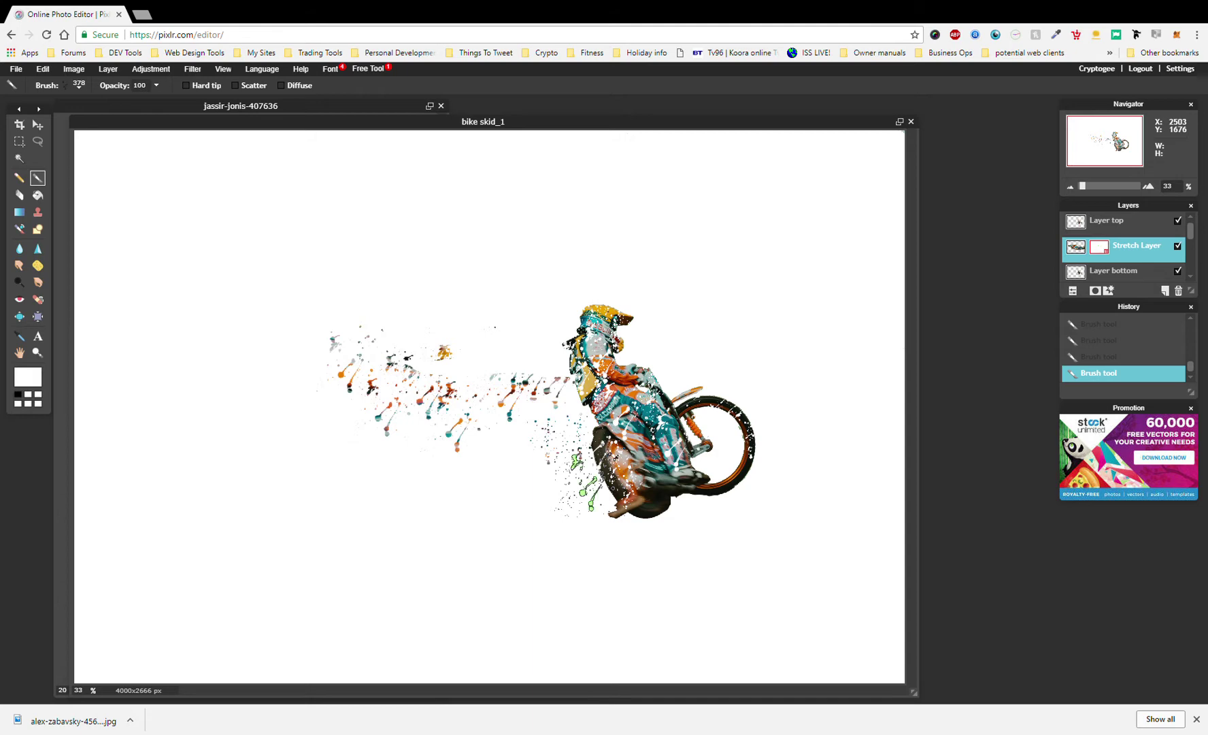
pyautogui.click(594, 477)
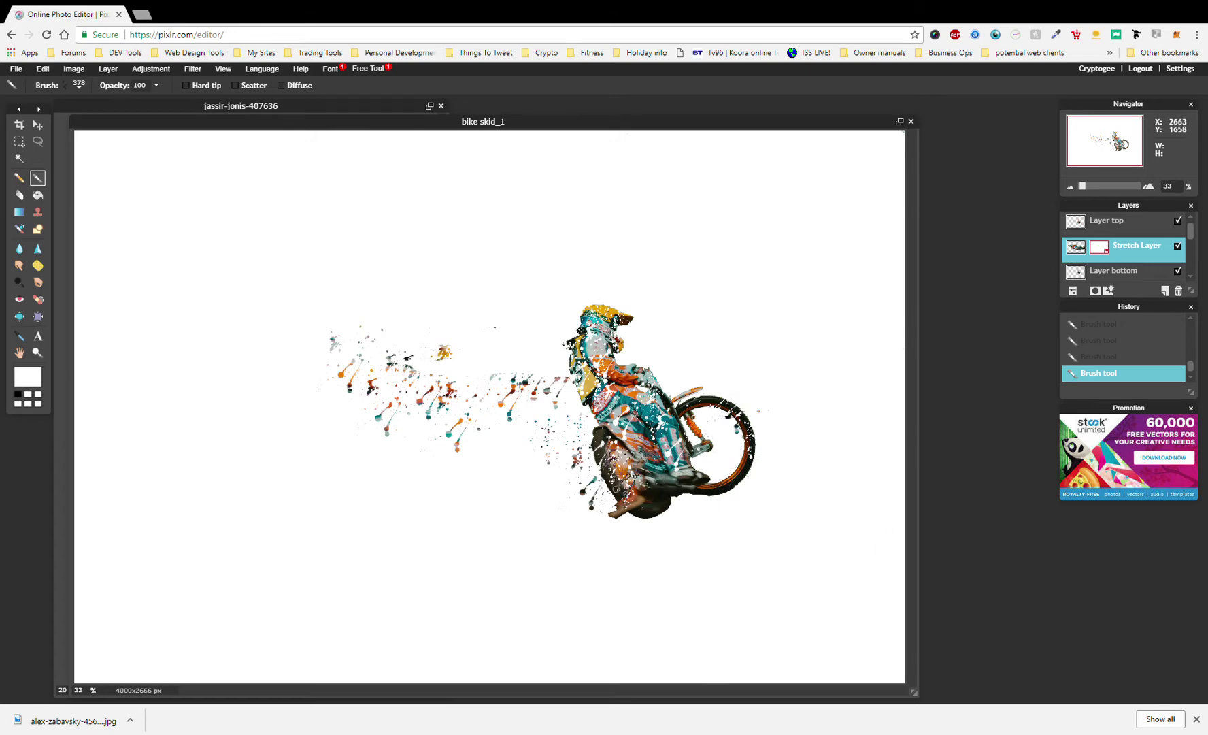
pyautogui.click(520, 422)
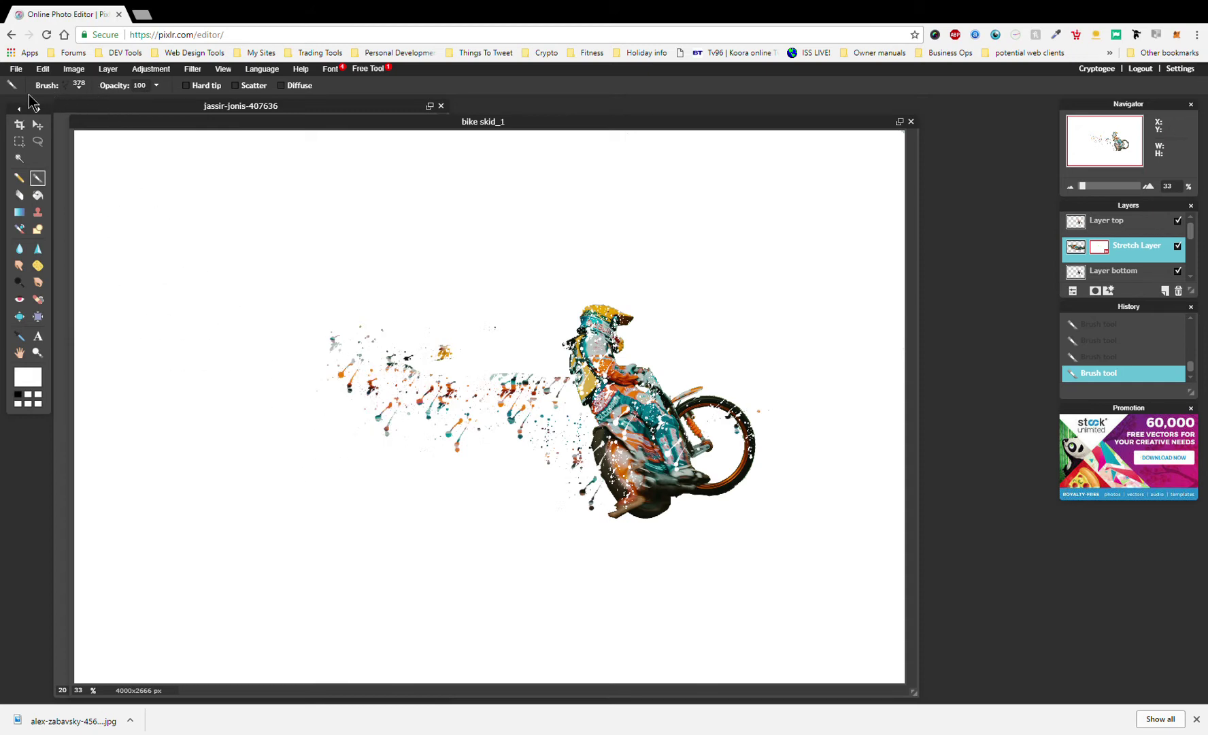
# - Reveal more Stretch Layer specks with the 317 splatter brush far behind the rider, behind the helmet and ahead of the front wheel
pyautogui.click(68, 89)
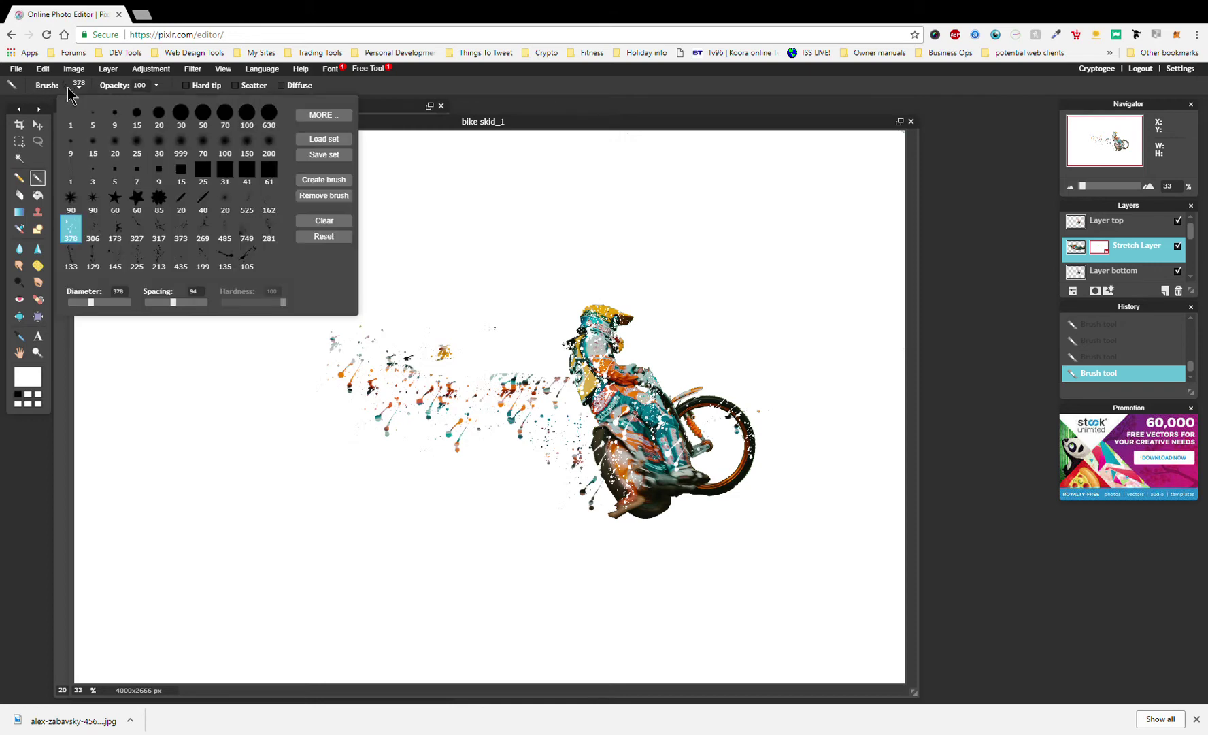
pyautogui.click(168, 236)
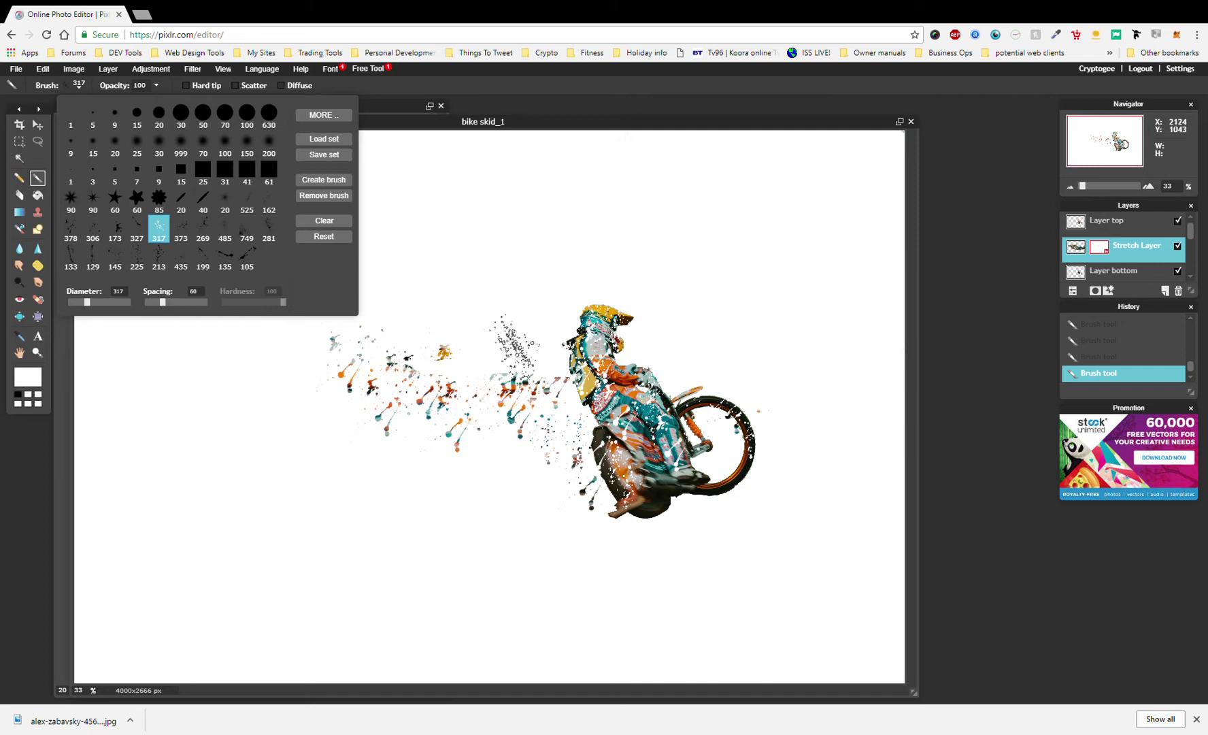
pyautogui.click(520, 345)
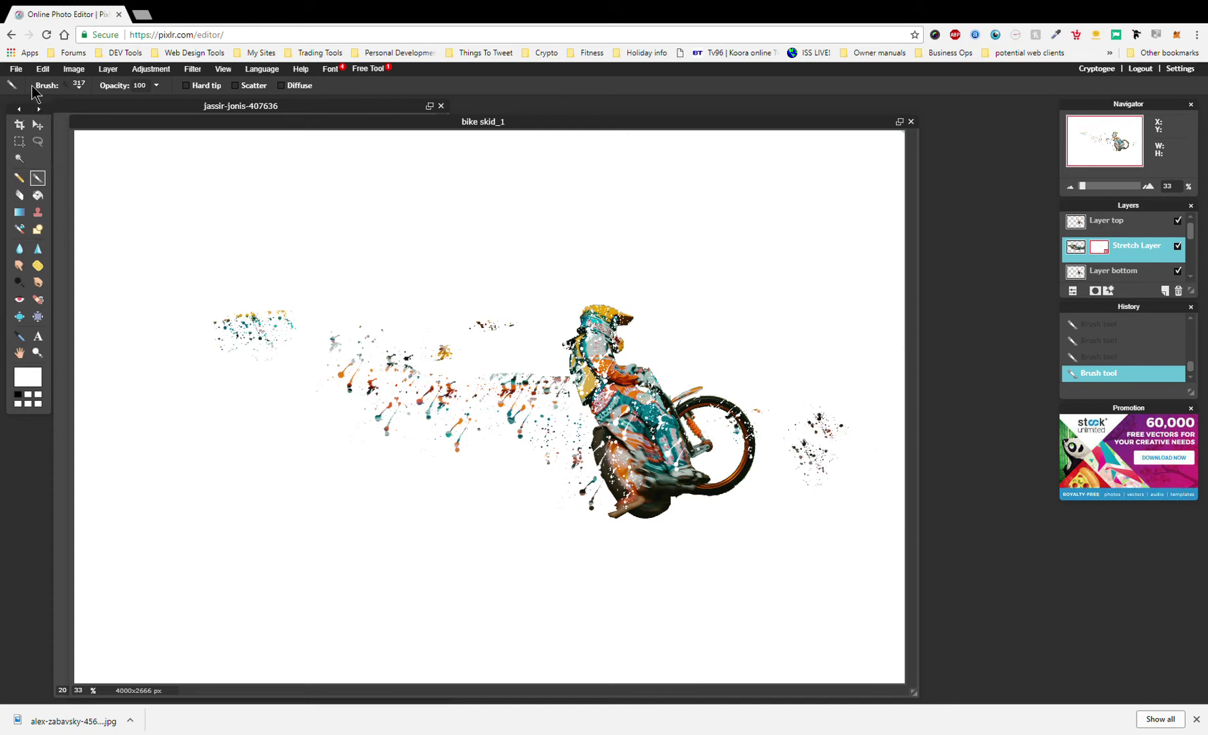
# - Dab the 135 splatter brush on the Stretch Layer mask just ahead of the front wheel
pyautogui.click(72, 87)
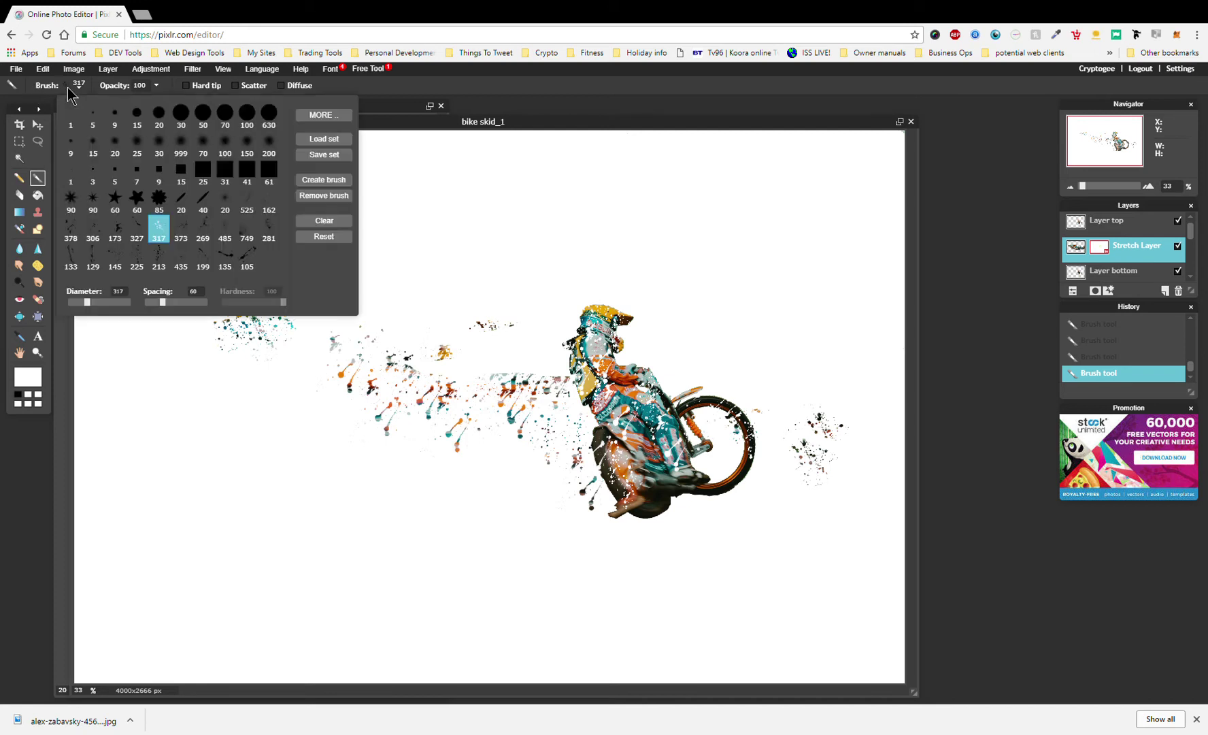
pyautogui.click(228, 263)
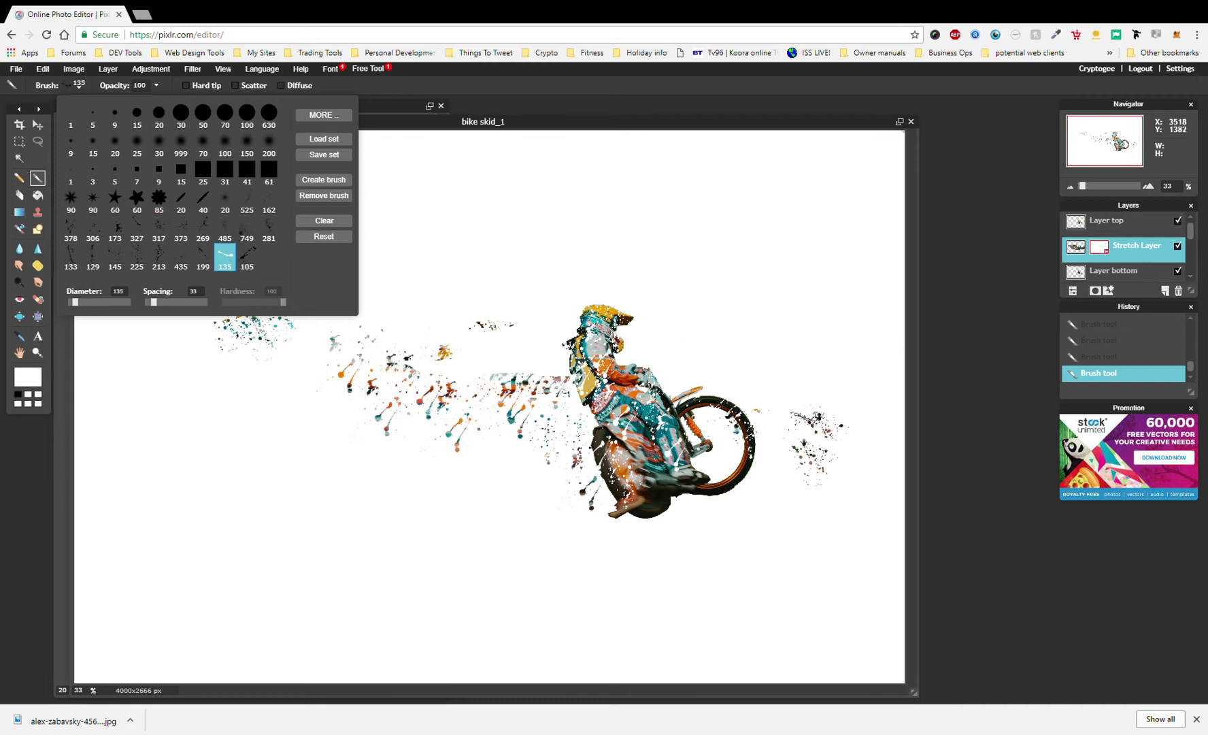
pyautogui.click(795, 417)
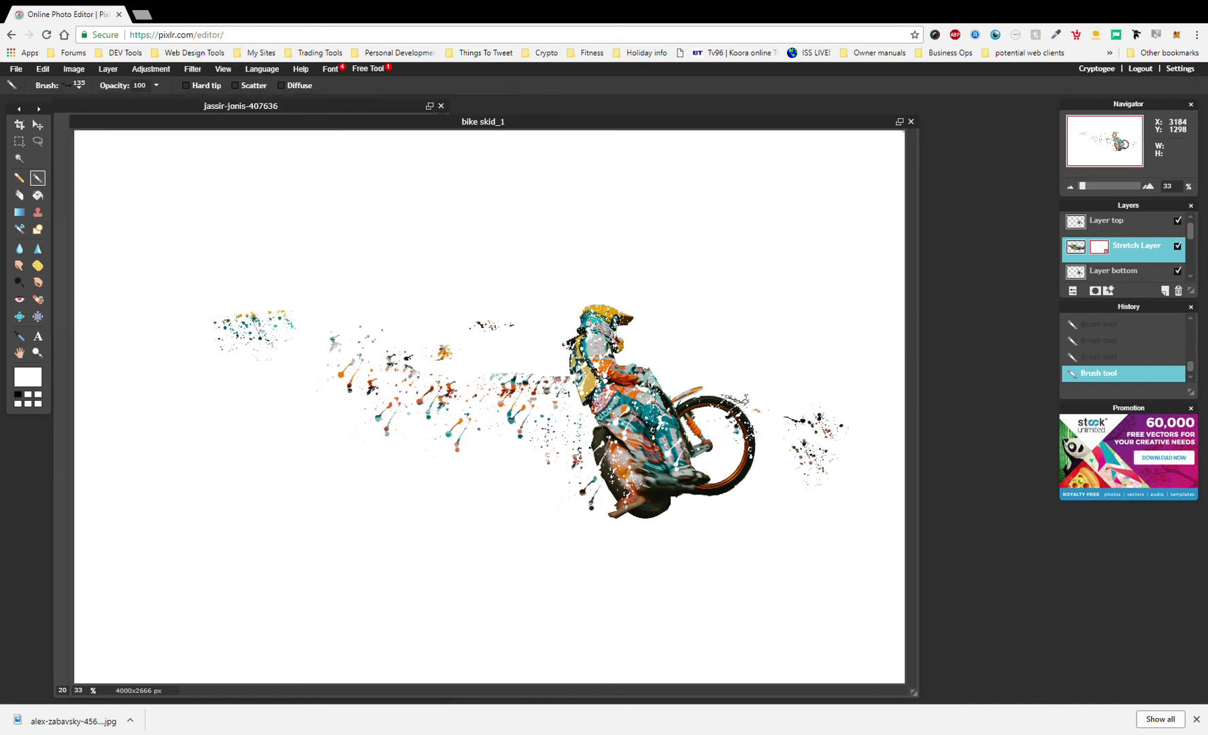